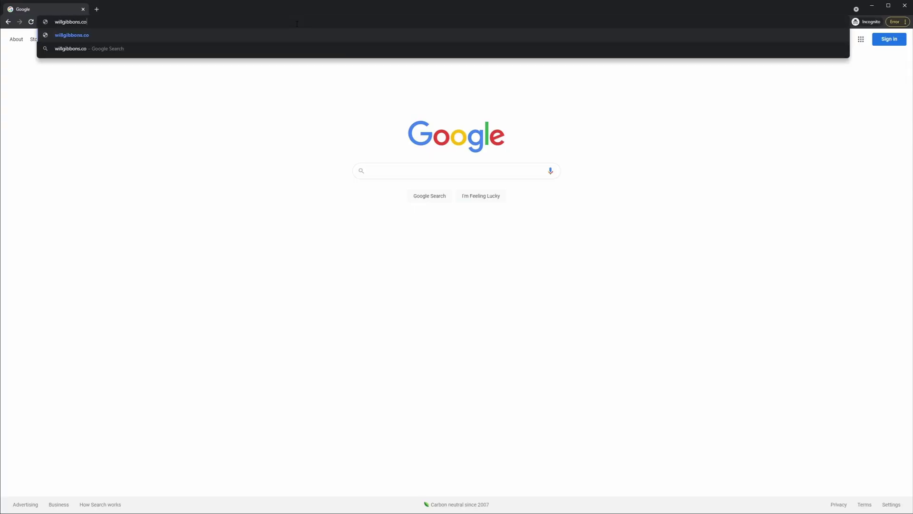
Go to willgibbons.com and open its File Vault page.
text(m)
key(Return)
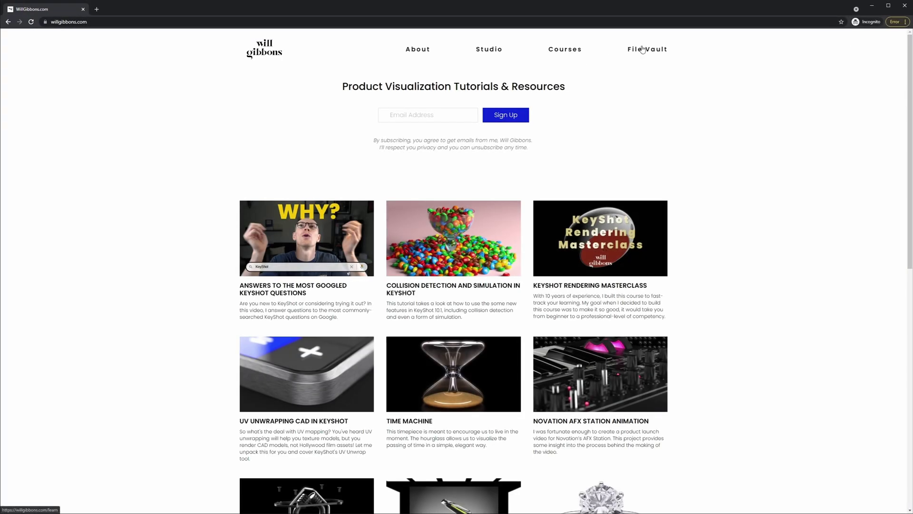
click(642, 50)
Enter the account e-mail to sign in, then scroll through the project files list.
click(455, 381)
click(427, 265)
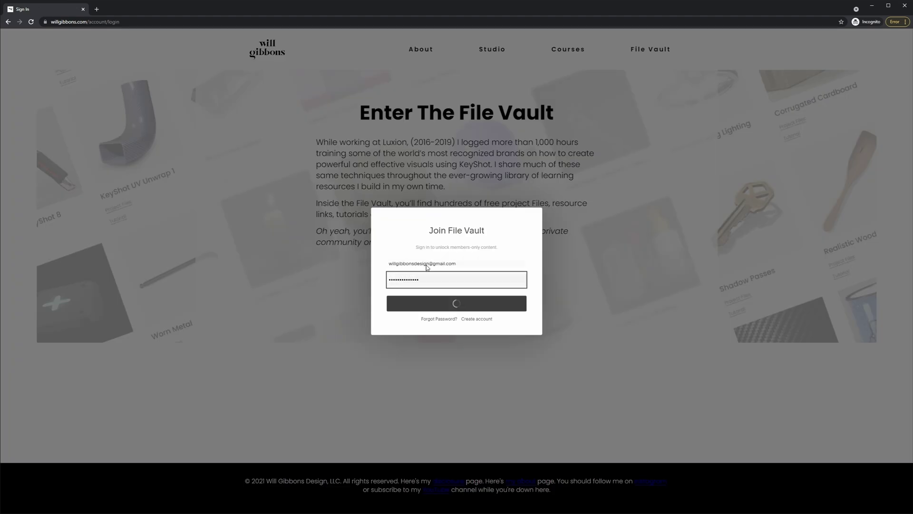
scroll(750, 122, down, 10)
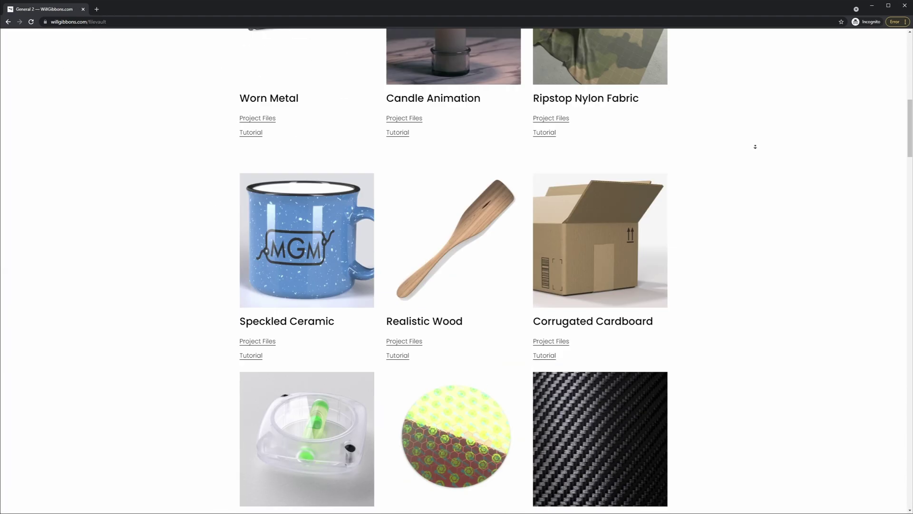
scroll(755, 146, down, 20)
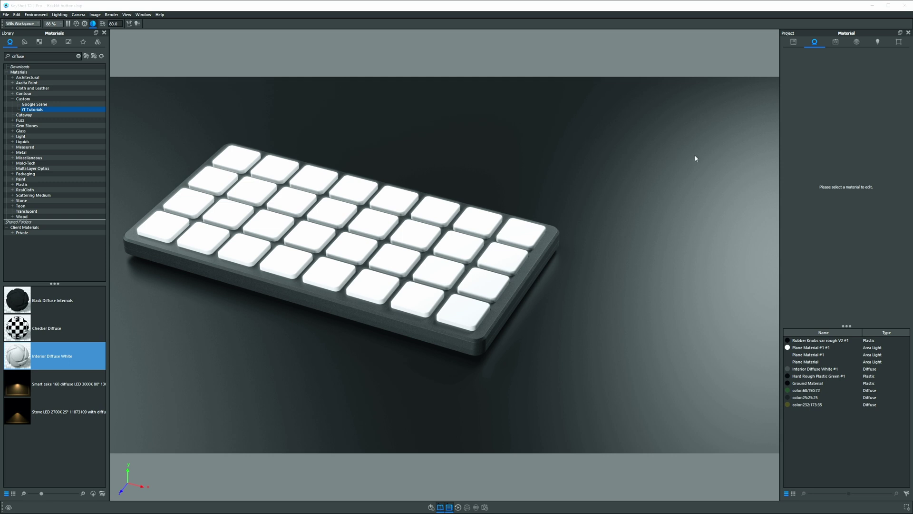
Open Interior Diffuse White #1 in the Material Graph with the library closed.
double_click(468, 221)
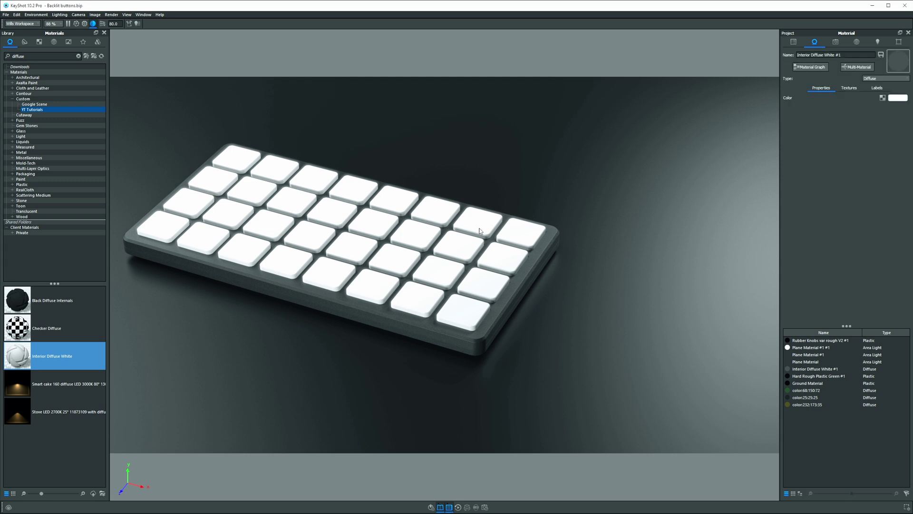
click(809, 67)
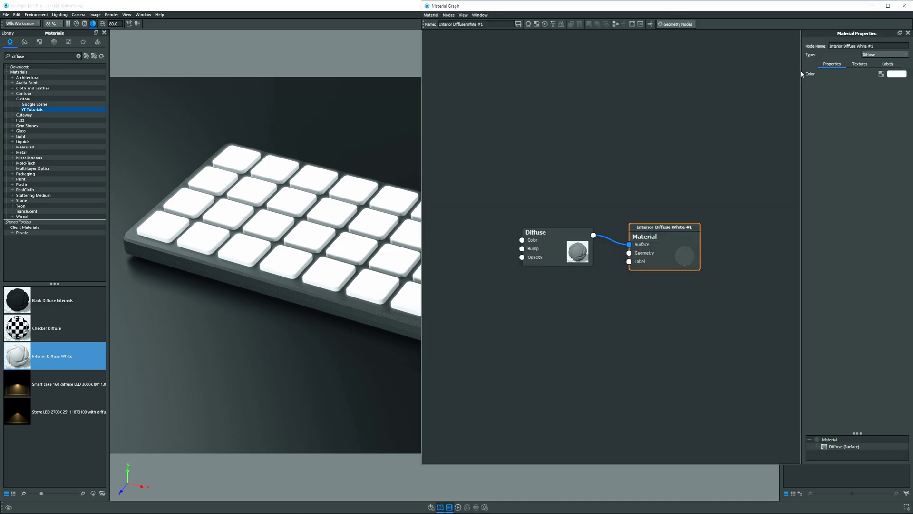
click(104, 33)
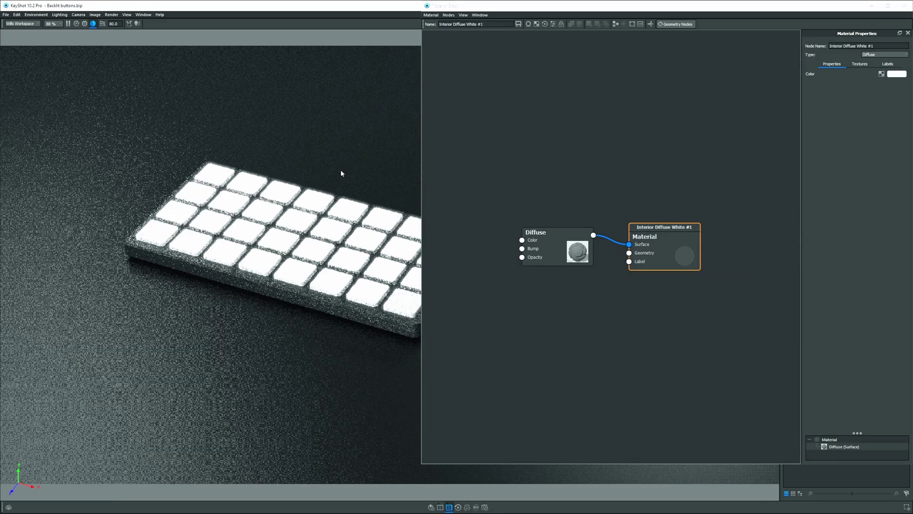
drag(340, 169, 272, 173)
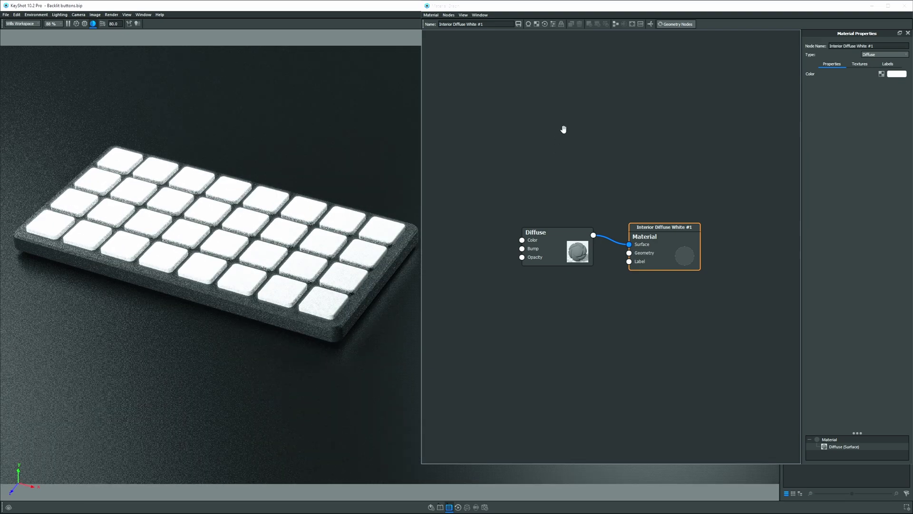
Arrange the Material and Diffuse nodes and add color blocks.png as a texture node.
drag(644, 236, 737, 60)
drag(544, 246, 630, 117)
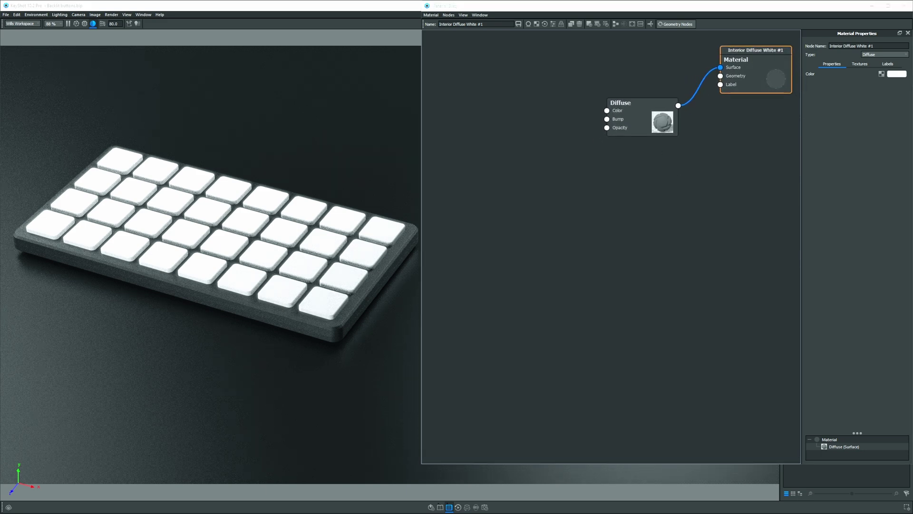
drag(879, 288, 501, 87)
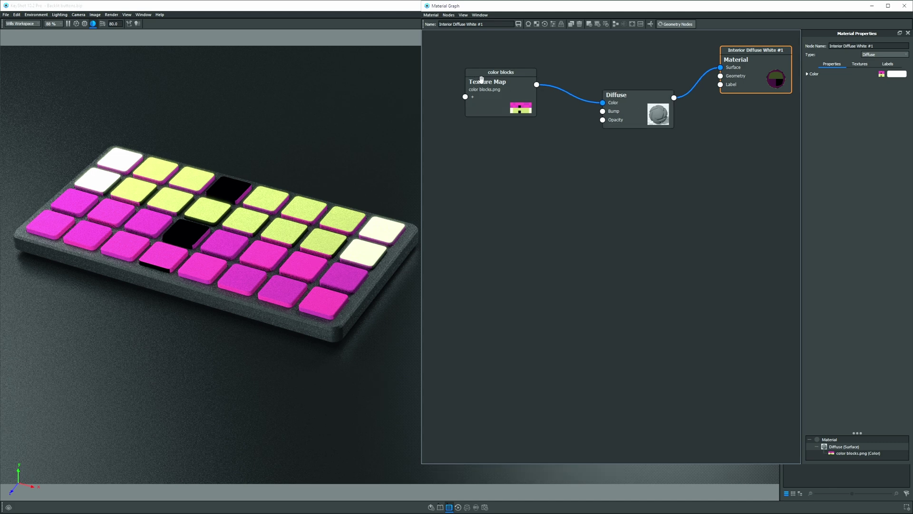
Switch the color blocks texture to Planar mapping and rotate it -90° across the keys.
click(492, 86)
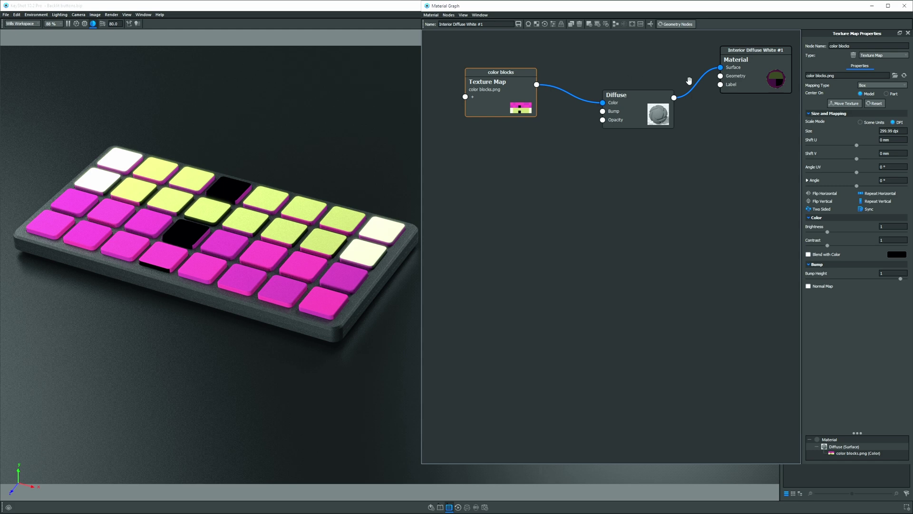
click(867, 85)
click(868, 90)
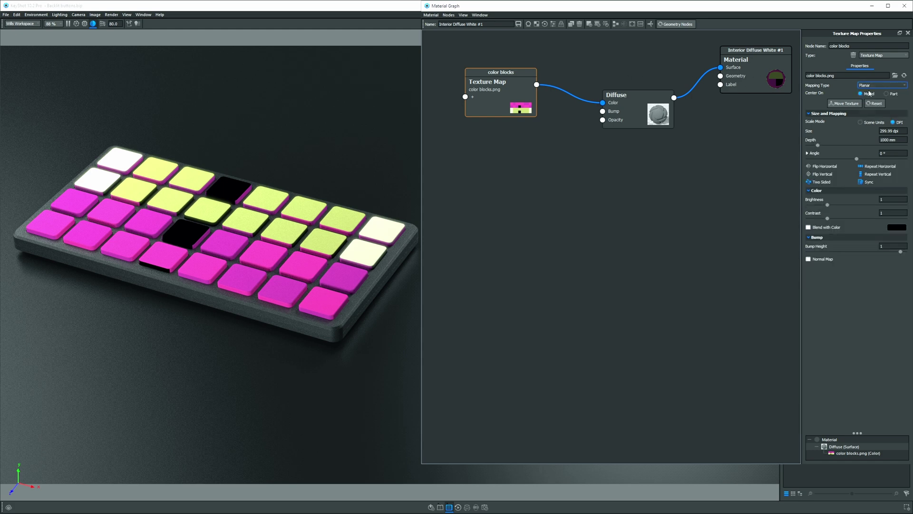
click(849, 104)
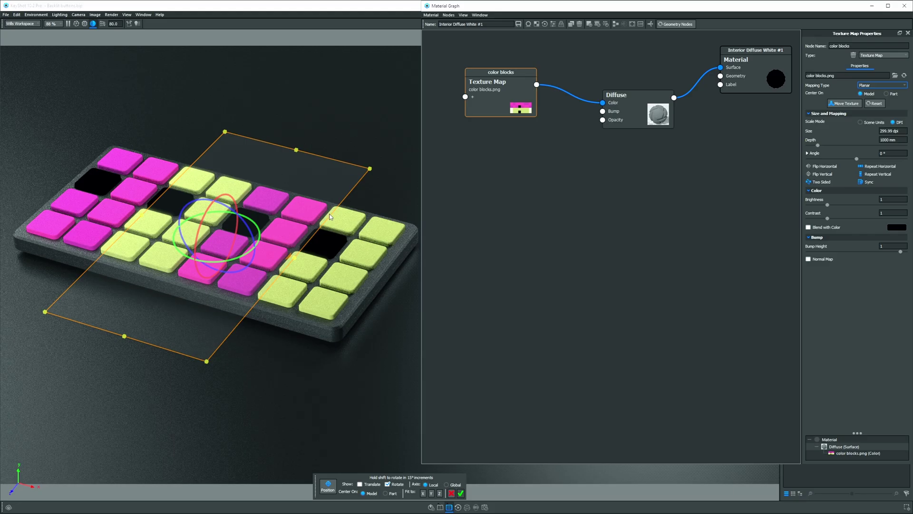
drag(255, 227, 195, 180)
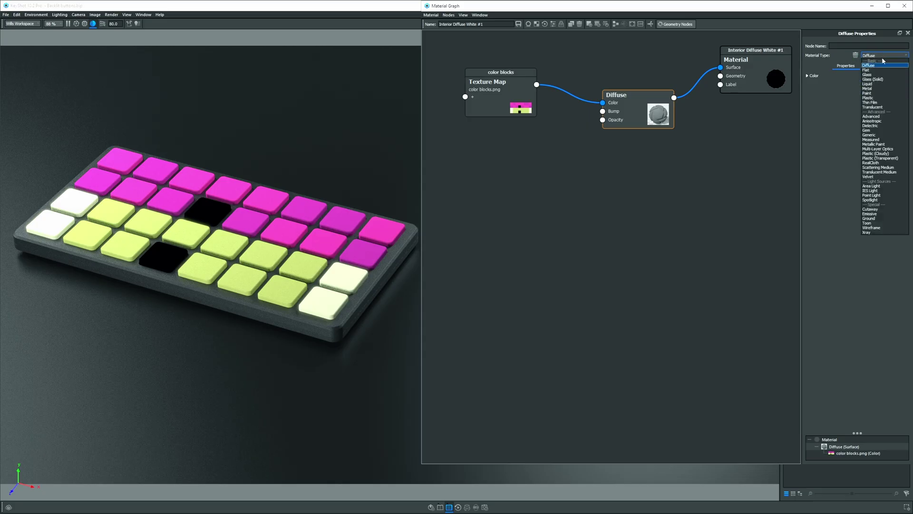
Change the button material to Translucent with a roughness of 0.2.
click(873, 107)
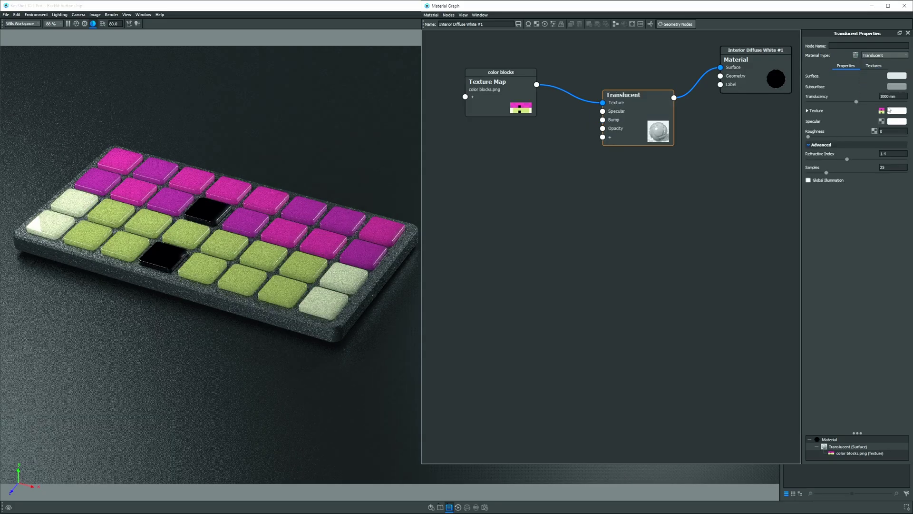
drag(337, 228, 323, 262)
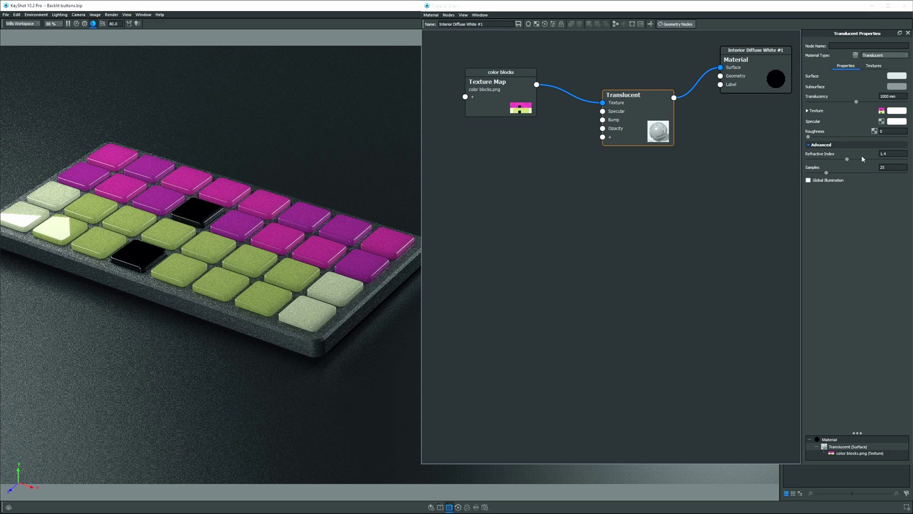
click(889, 131)
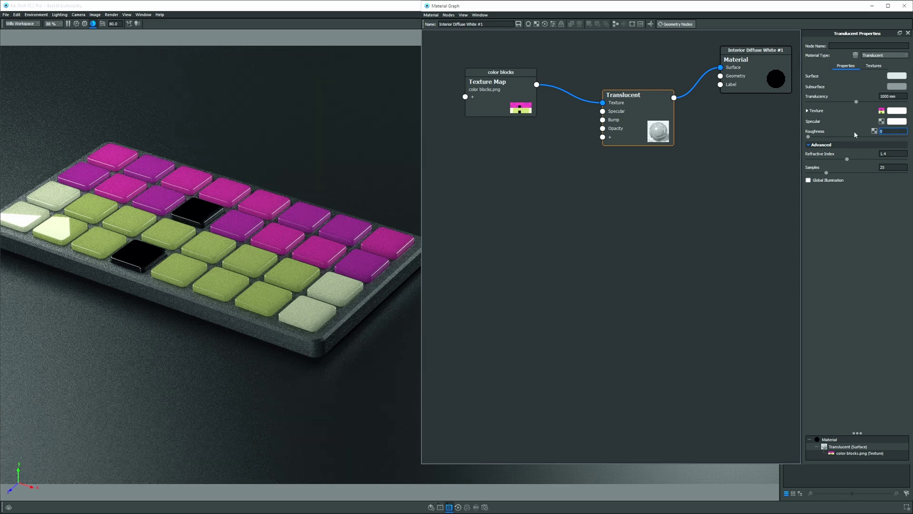
text(.2)
key(Return)
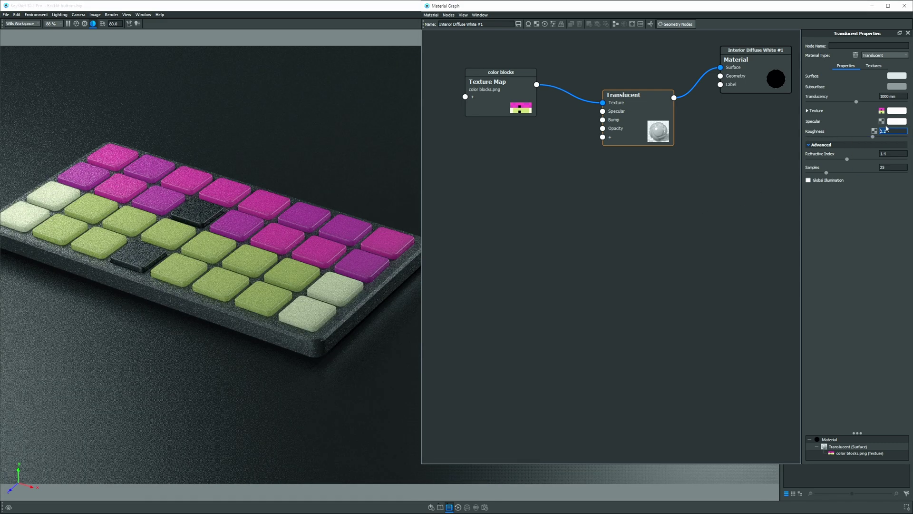
Darken the specular colour to 92% value and set the subsurface colour.
click(897, 121)
click(876, 159)
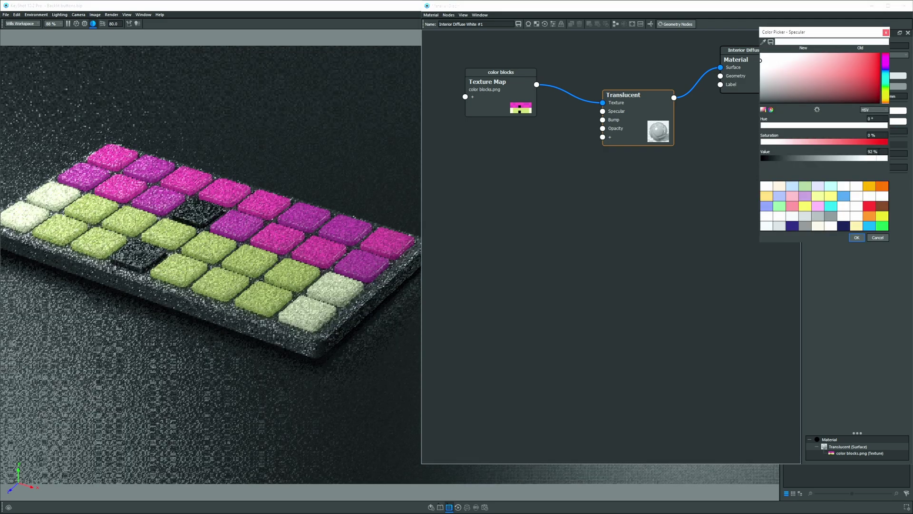
click(858, 237)
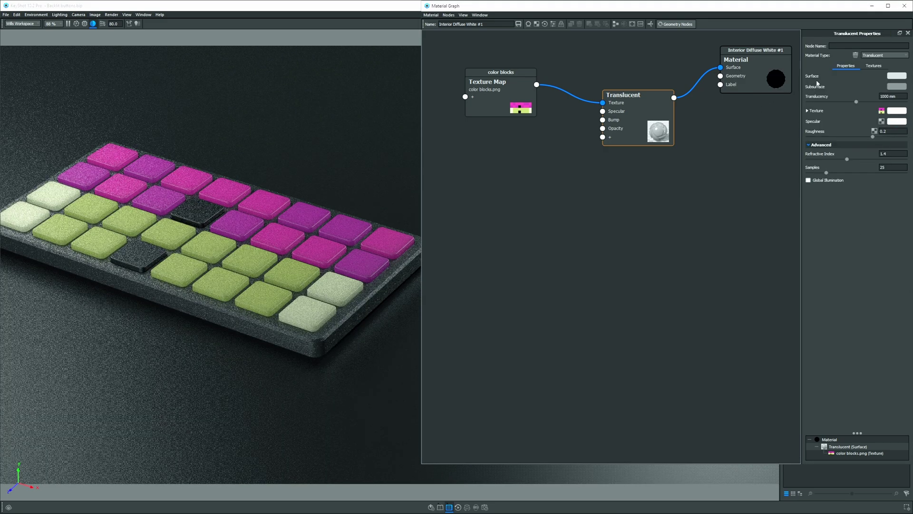
click(889, 88)
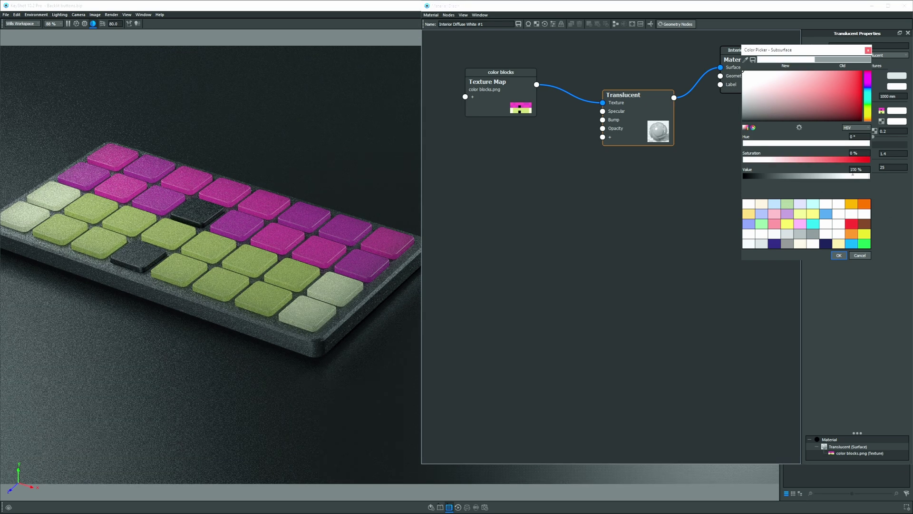
click(840, 256)
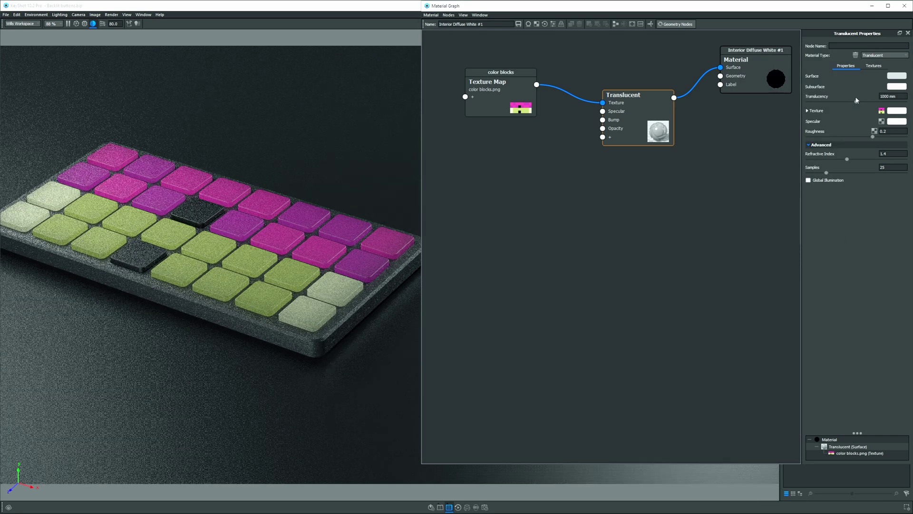
Set the surface colour value to 75% and enable Global Illumination.
click(893, 77)
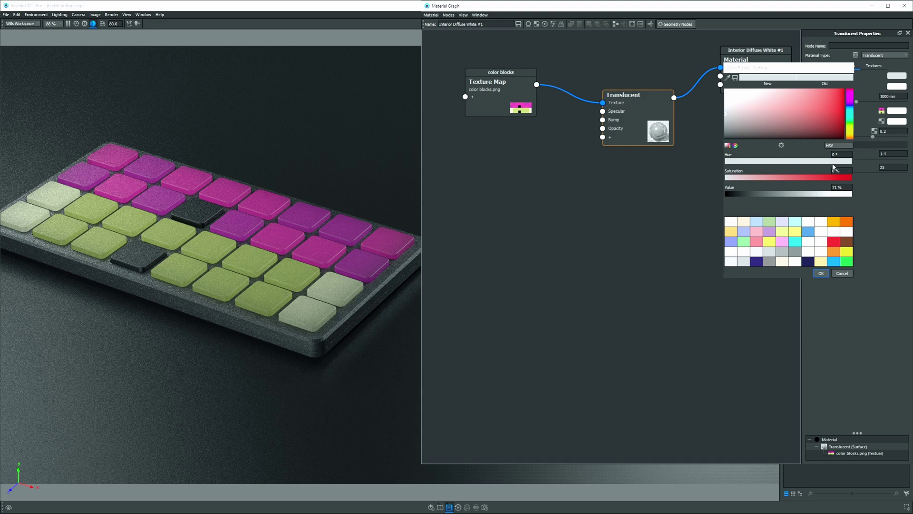
double_click(836, 187)
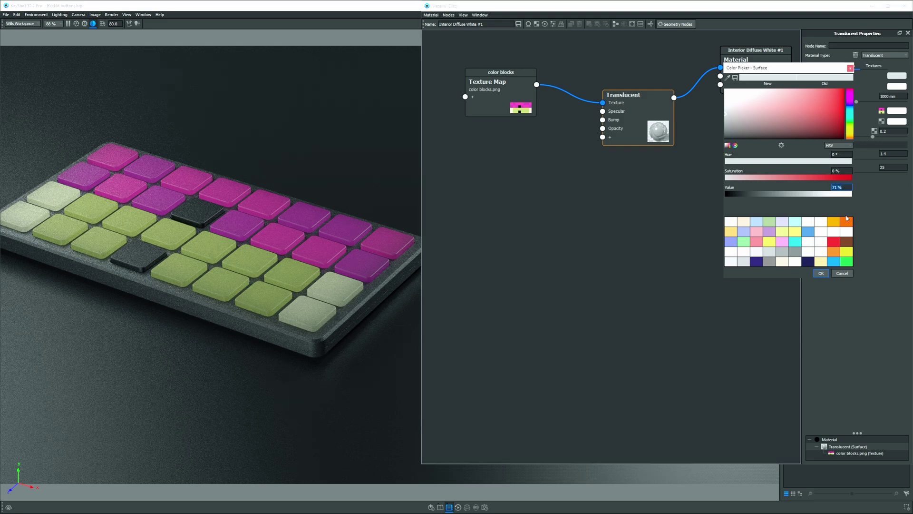
text(75)
key(Return)
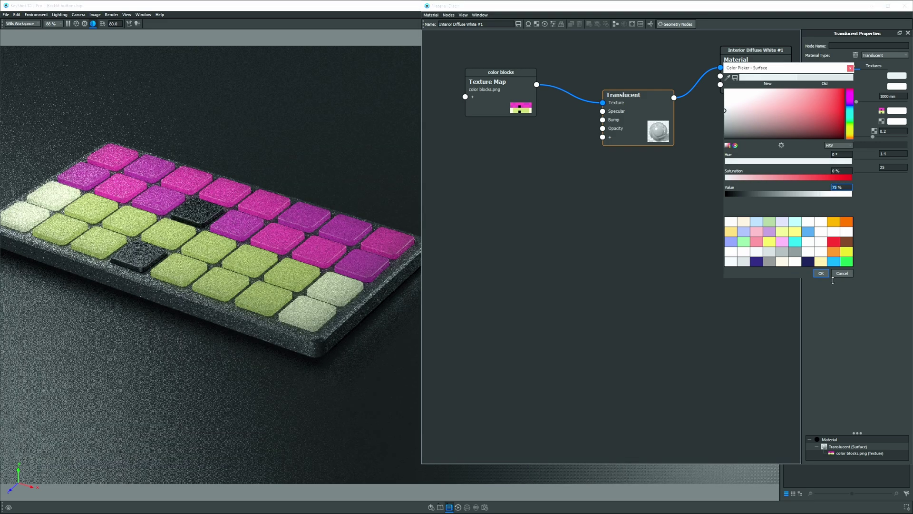
click(821, 273)
click(808, 180)
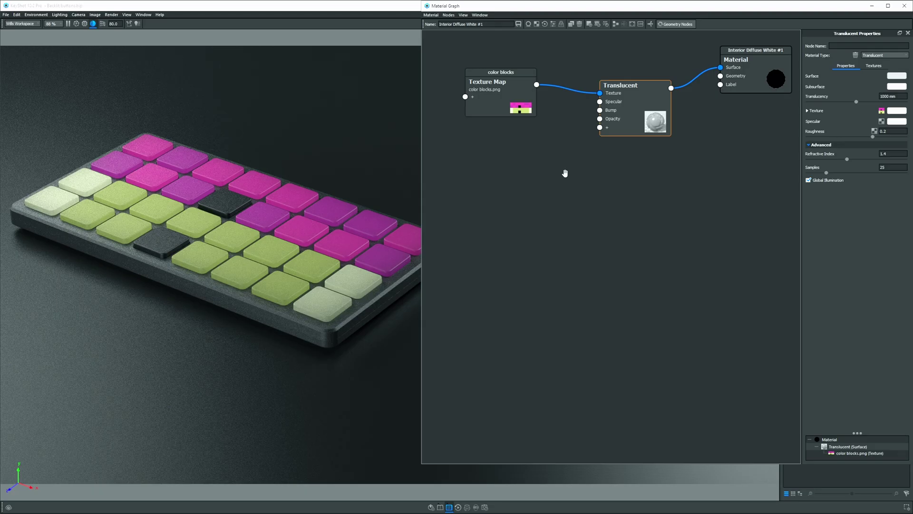
Add an Emissive node to the graph and position it lower down.
right_click(565, 176)
mouse_move(599, 224)
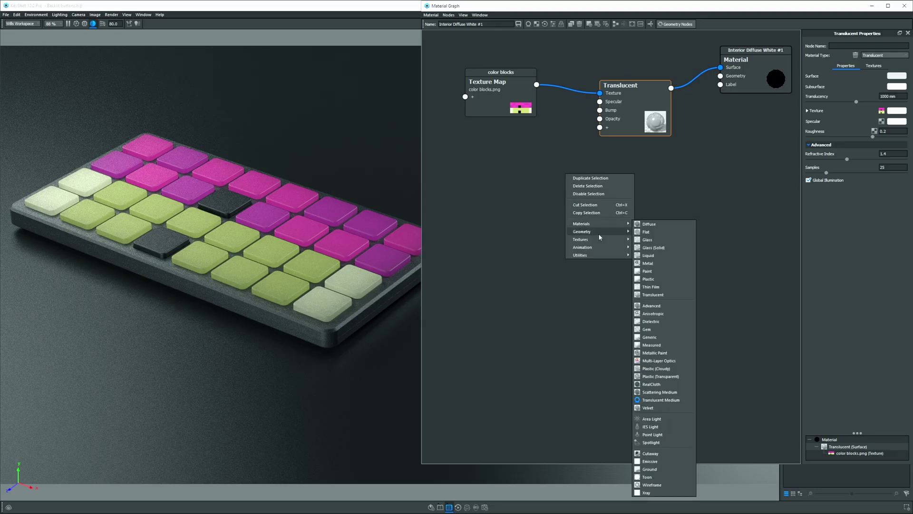
click(650, 461)
drag(620, 183, 721, 85)
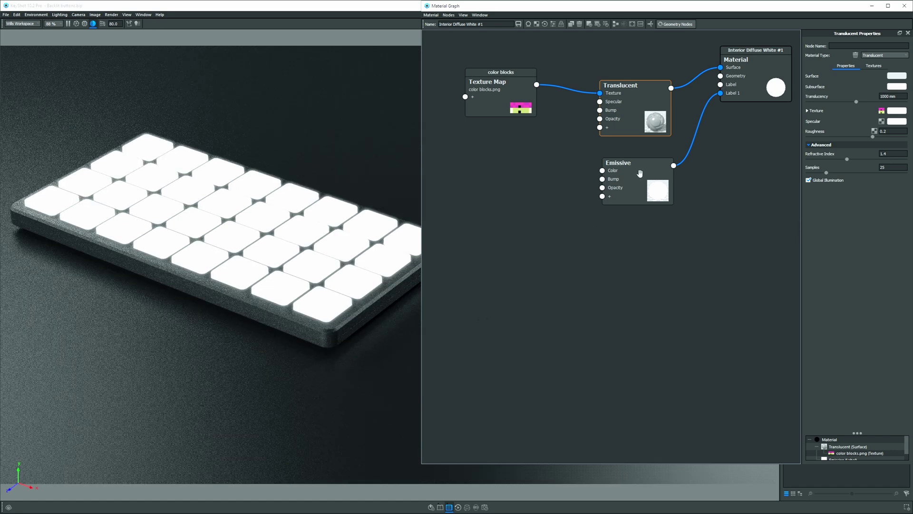
drag(640, 176, 641, 248)
Select the Emissive-to-Label 1 link and line up the Texture Map and Translucent nodes.
drag(636, 111, 634, 113)
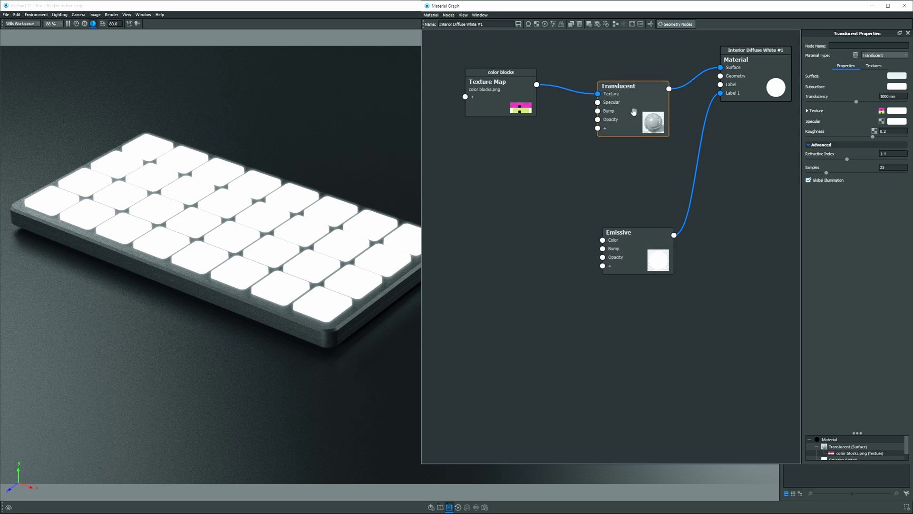
click(700, 131)
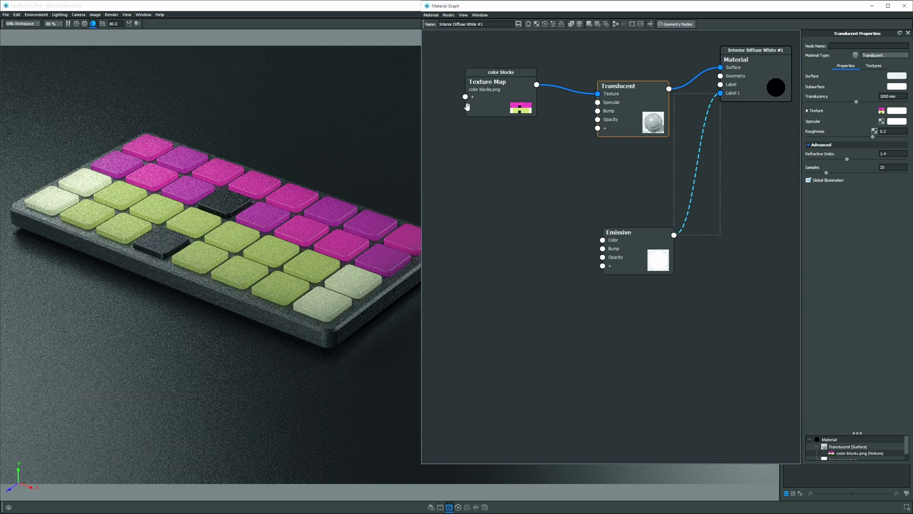
drag(494, 91, 490, 87)
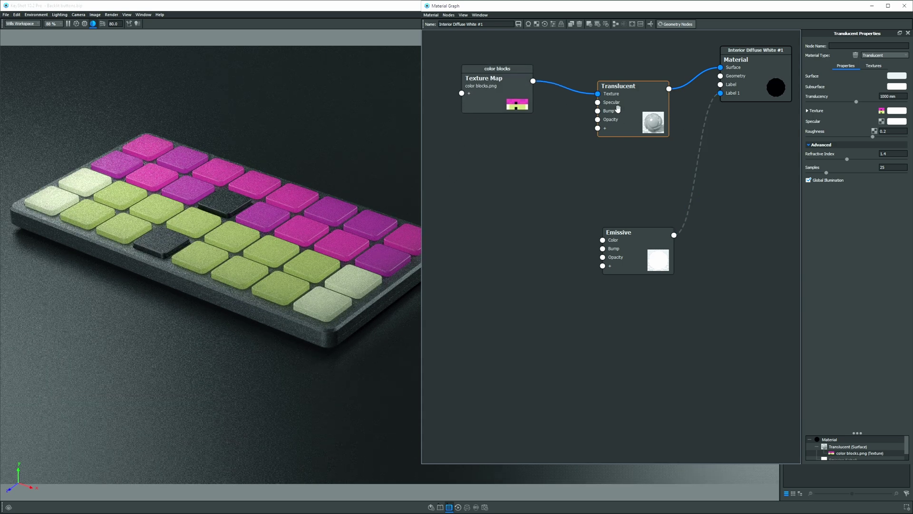
drag(618, 109, 616, 111)
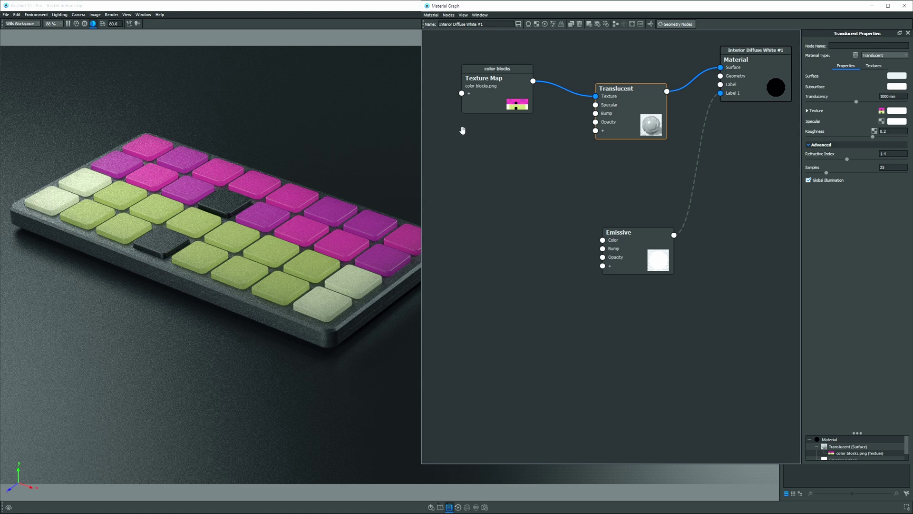
Add a Color Gradient node below Texture Map and preview it alone.
right_click(462, 132)
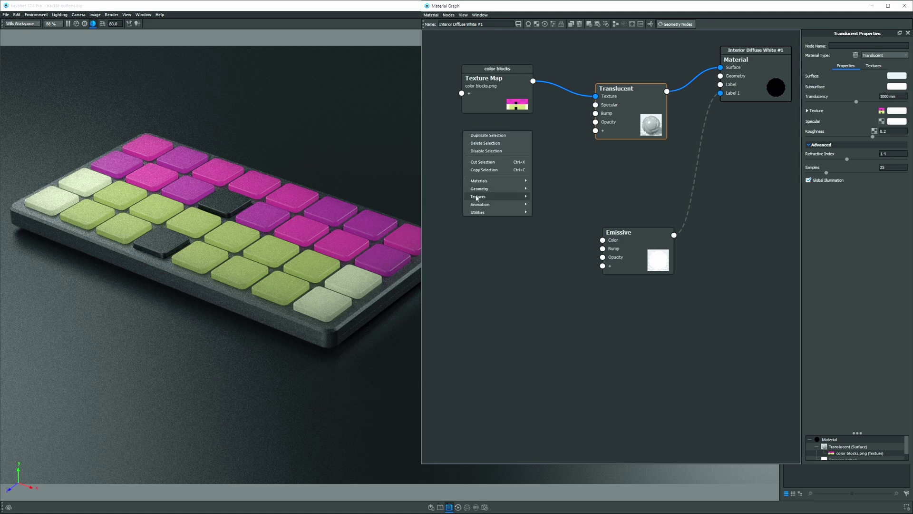
mouse_move(476, 197)
click(553, 281)
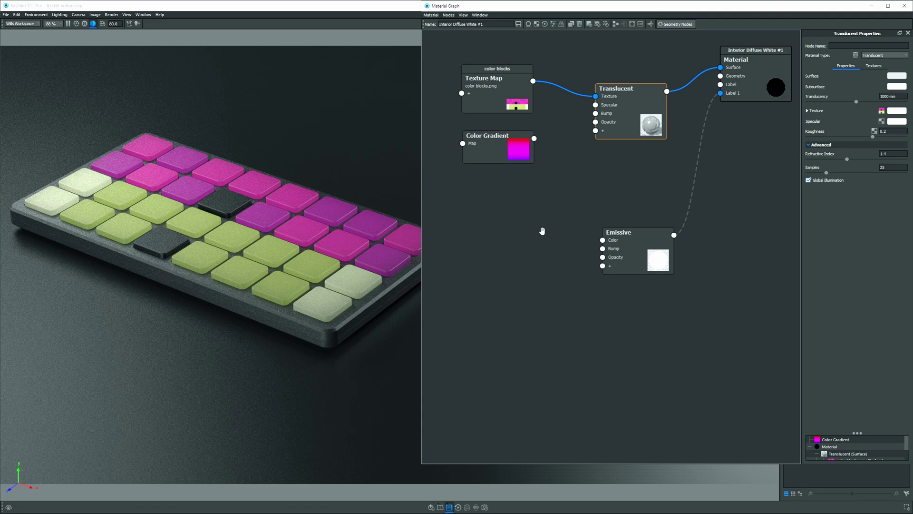
drag(520, 150, 520, 160)
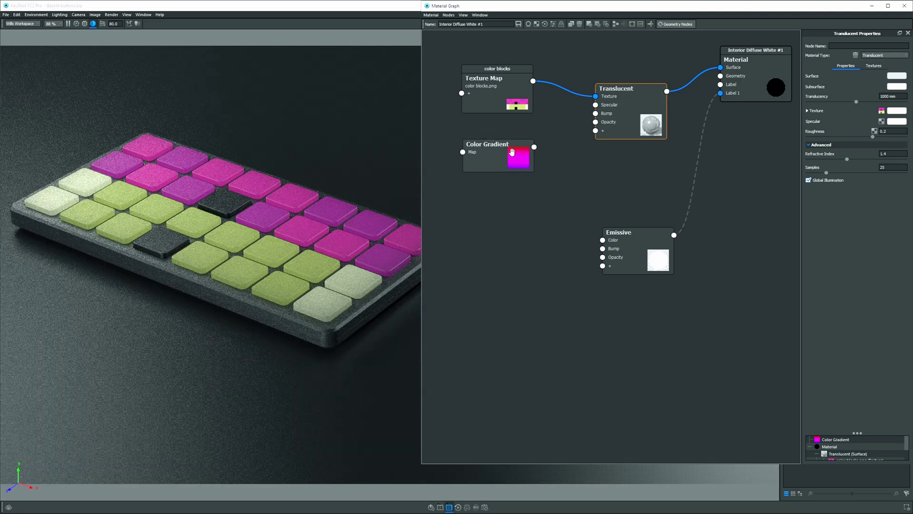
click(511, 151)
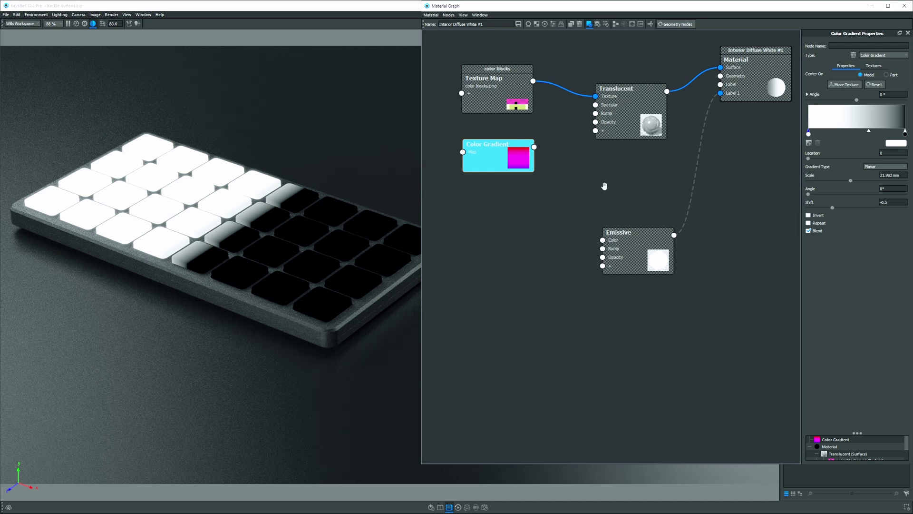
Make the gradient Spherical, centred on Part, with a 10 mm scale, then show the full material.
click(877, 167)
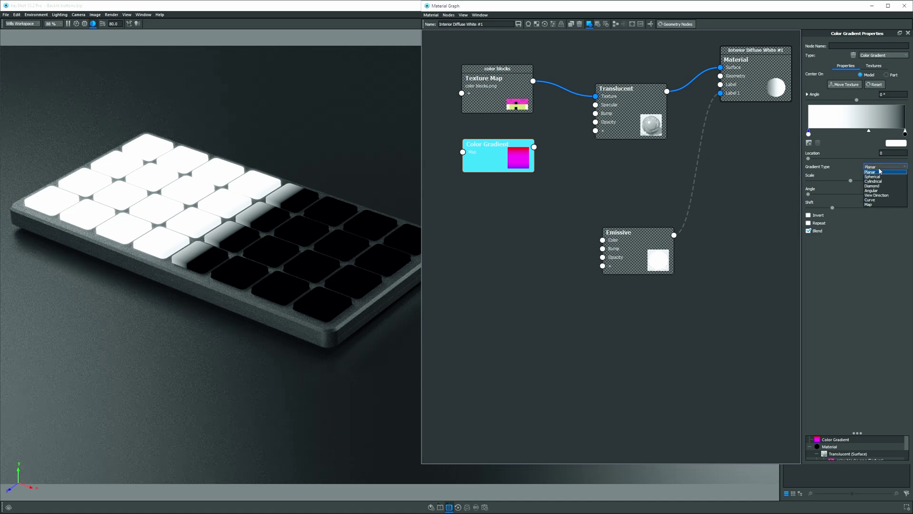
click(881, 177)
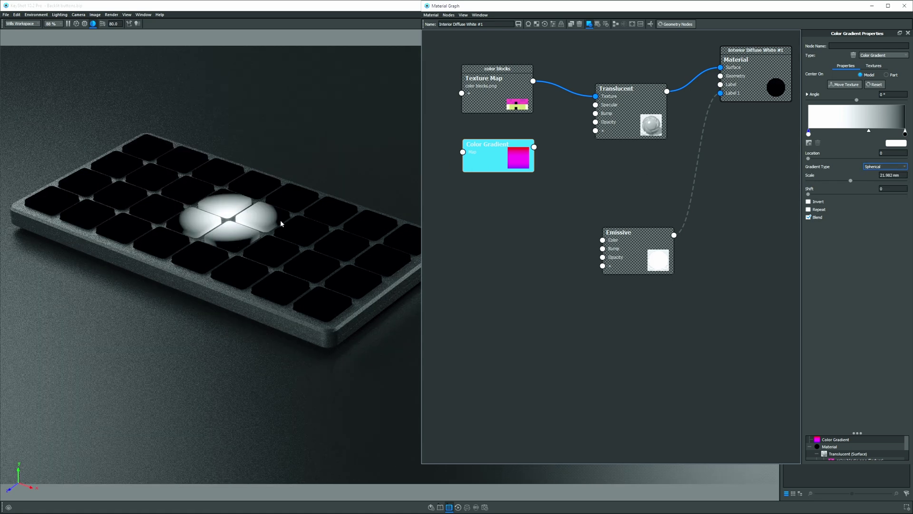
click(887, 75)
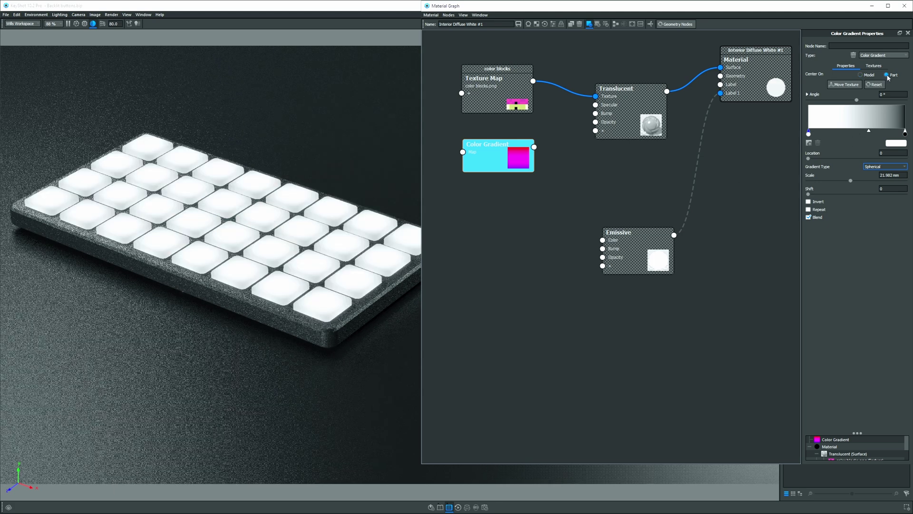
drag(851, 180, 830, 181)
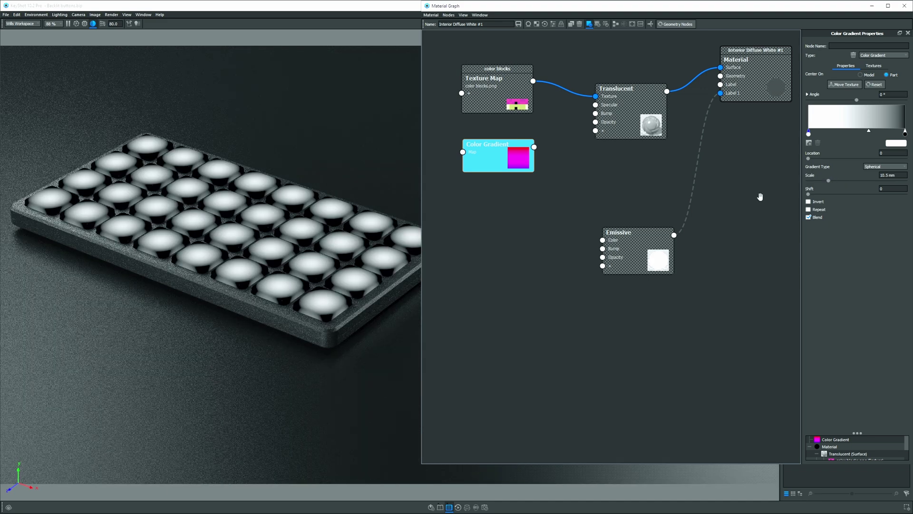
click(892, 175)
text(10)
key(Return)
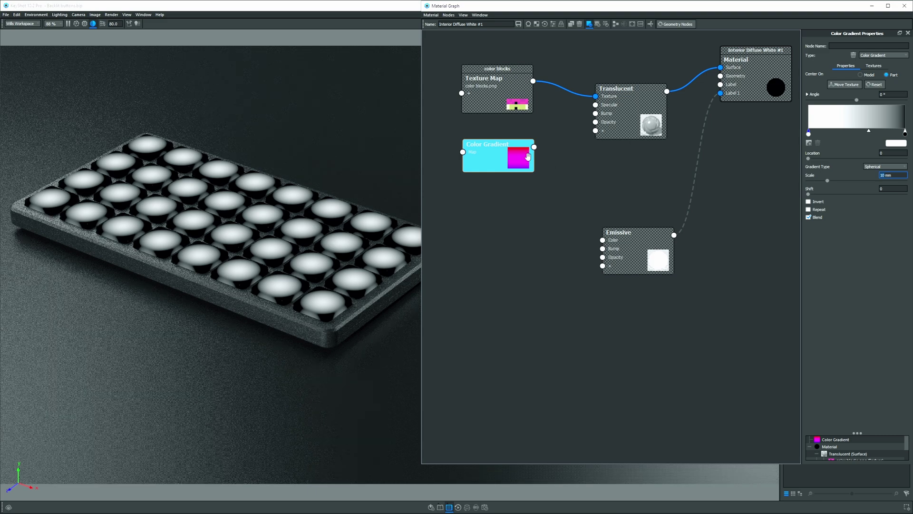
click(513, 148)
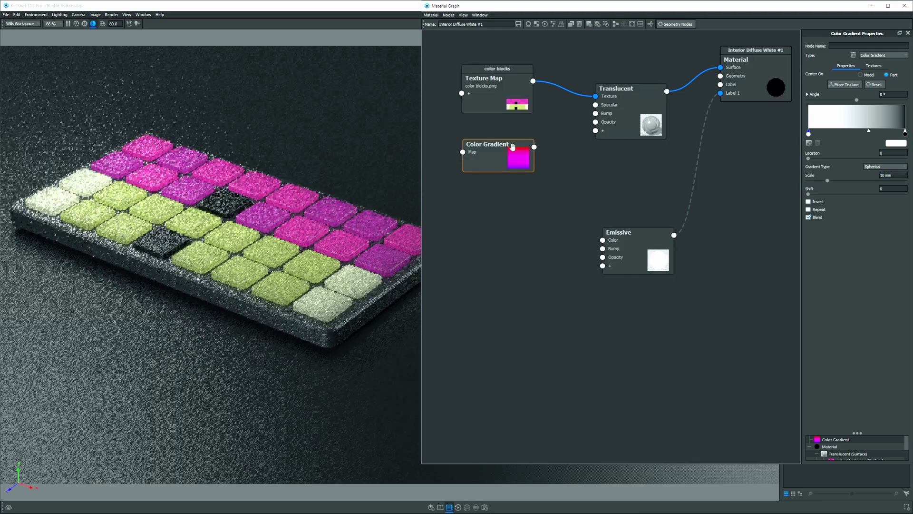
Insert a Color Adjust node into the Texture Map–Translucent link and arrange the nodes.
drag(618, 119, 645, 118)
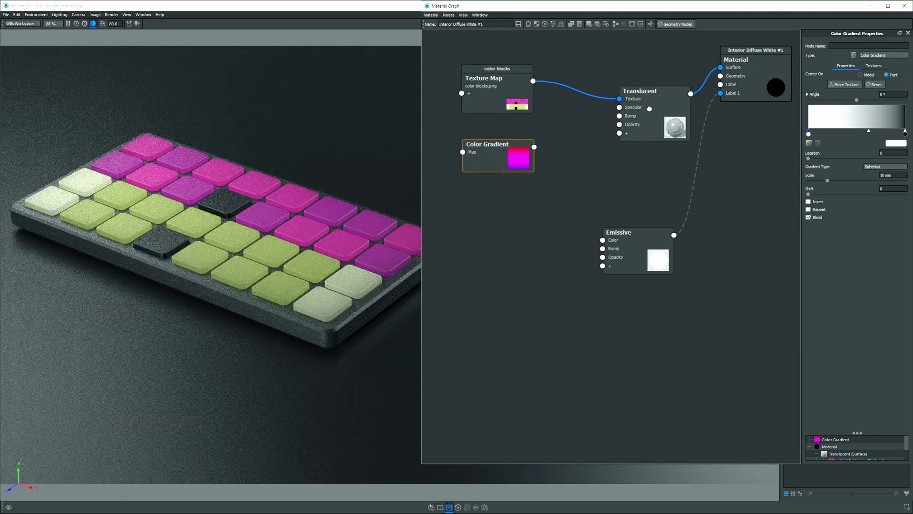
click(582, 89)
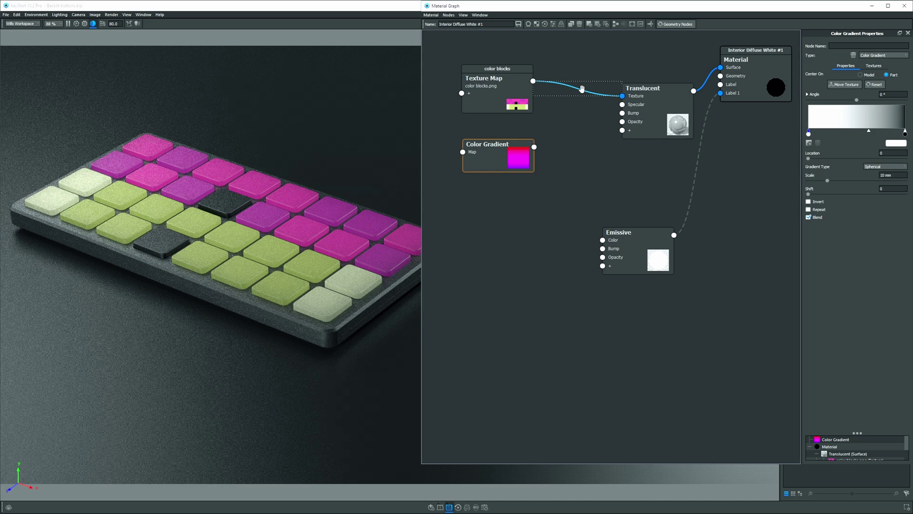
right_click(585, 94)
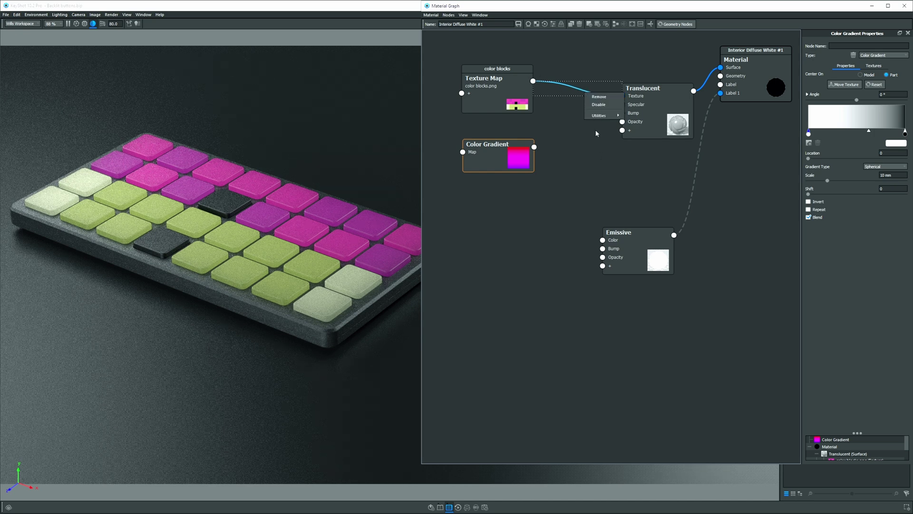
mouse_move(596, 117)
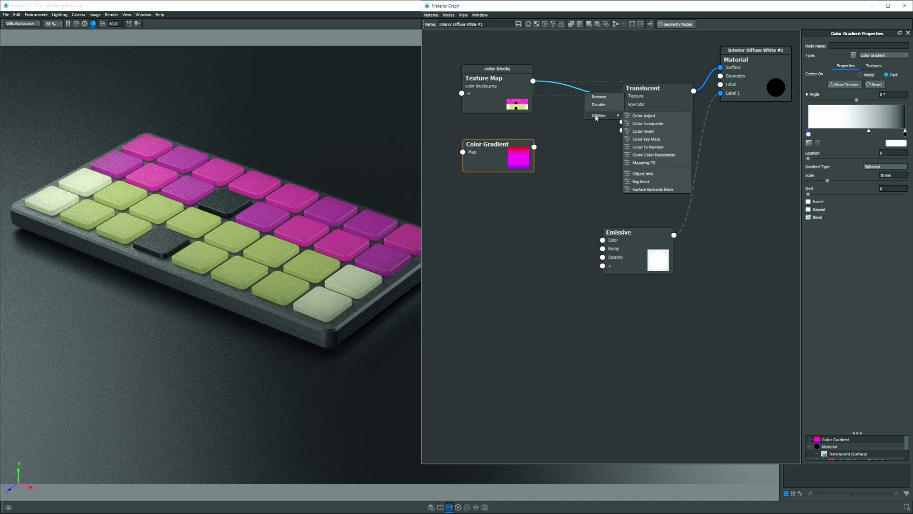
click(643, 115)
drag(652, 97, 662, 66)
drag(610, 150, 609, 136)
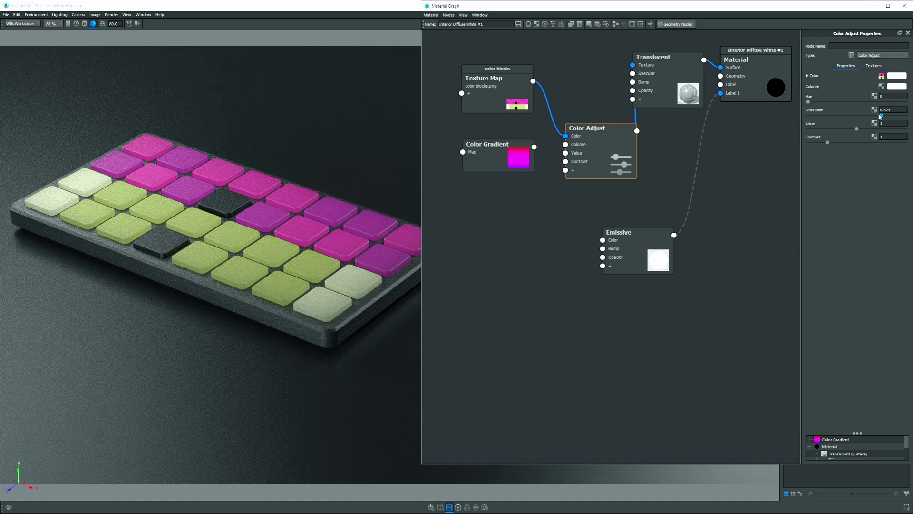
Try Color Adjust saturation values from 0.485 down to zero and back up.
drag(880, 115, 851, 116)
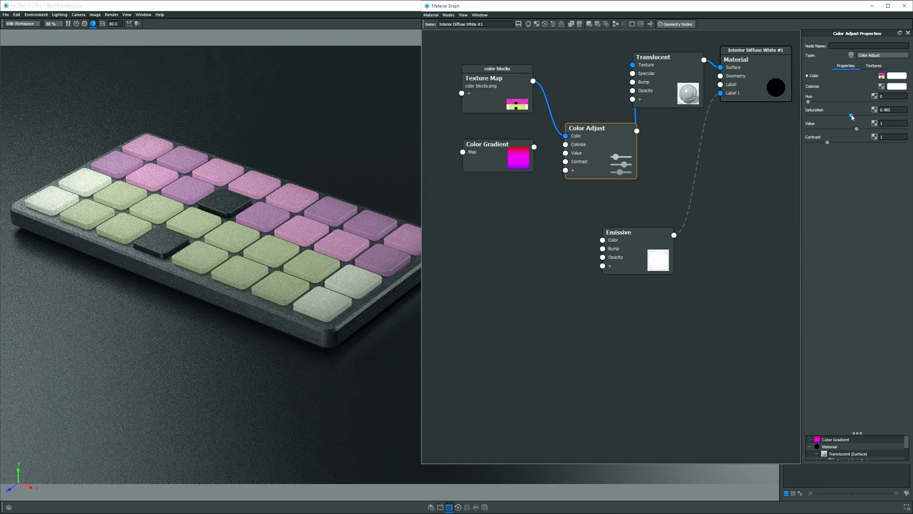
drag(852, 117, 808, 116)
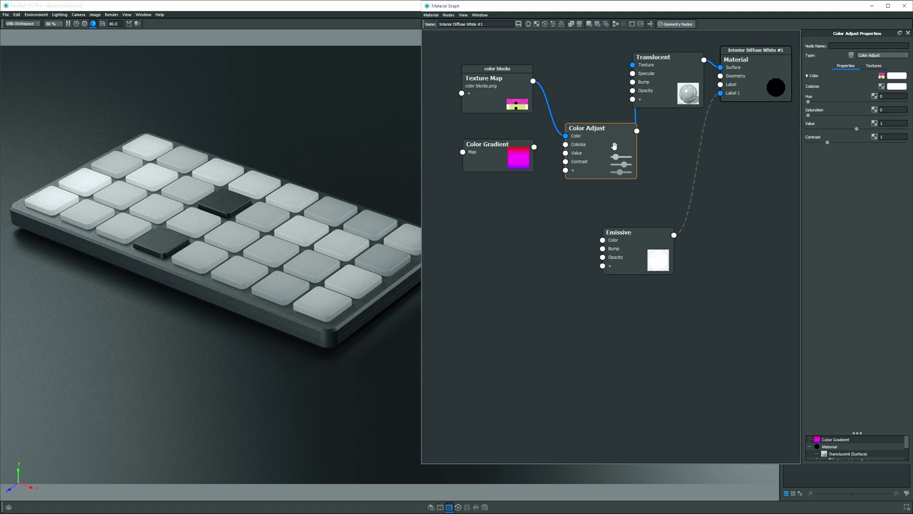
drag(808, 115, 888, 115)
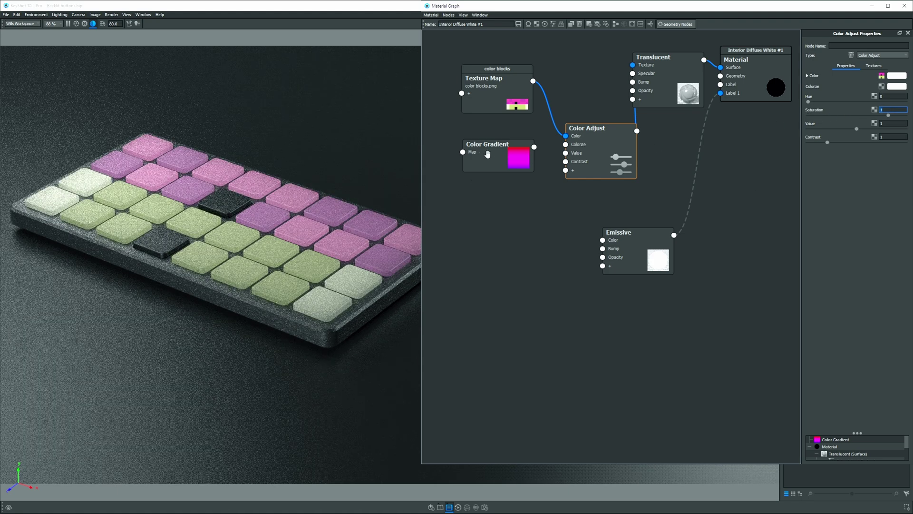
Wire the Color Gradient into Color Adjust Saturation and raise the gradient scale to 11.62 mm.
drag(483, 150, 584, 153)
click(600, 179)
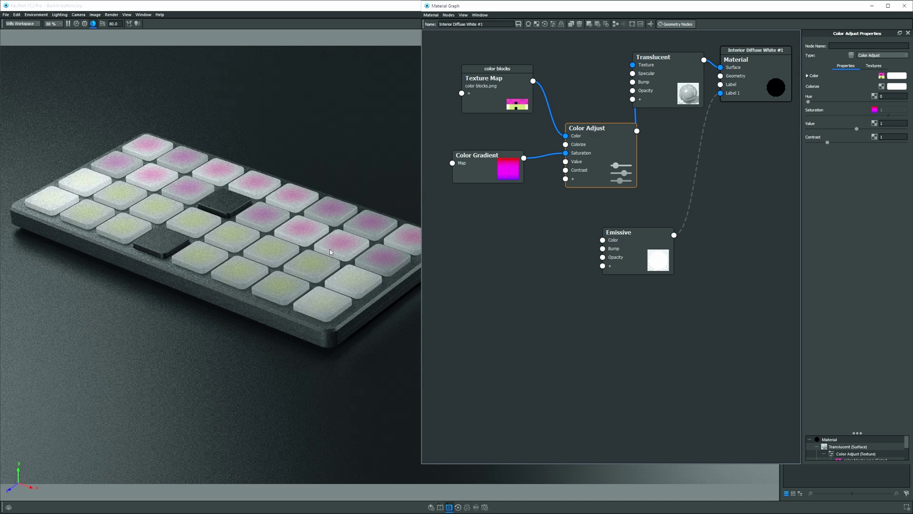
click(478, 169)
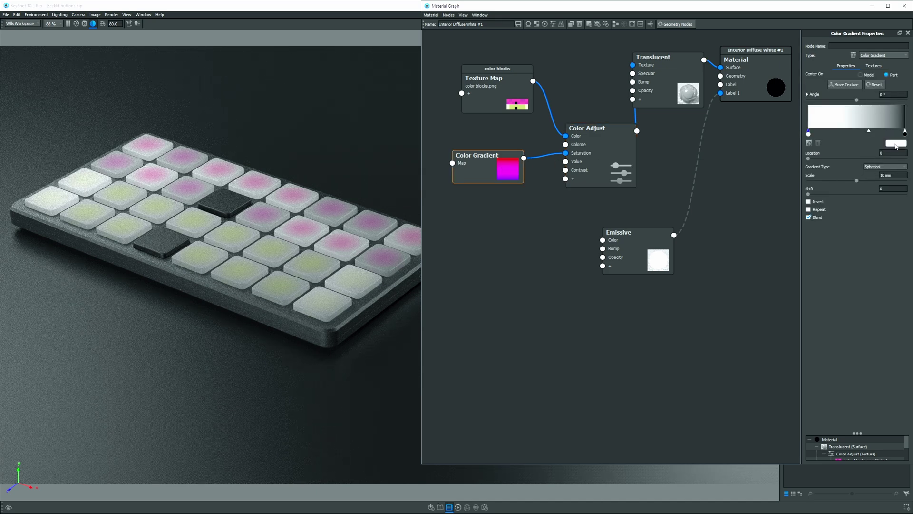
drag(859, 182, 866, 182)
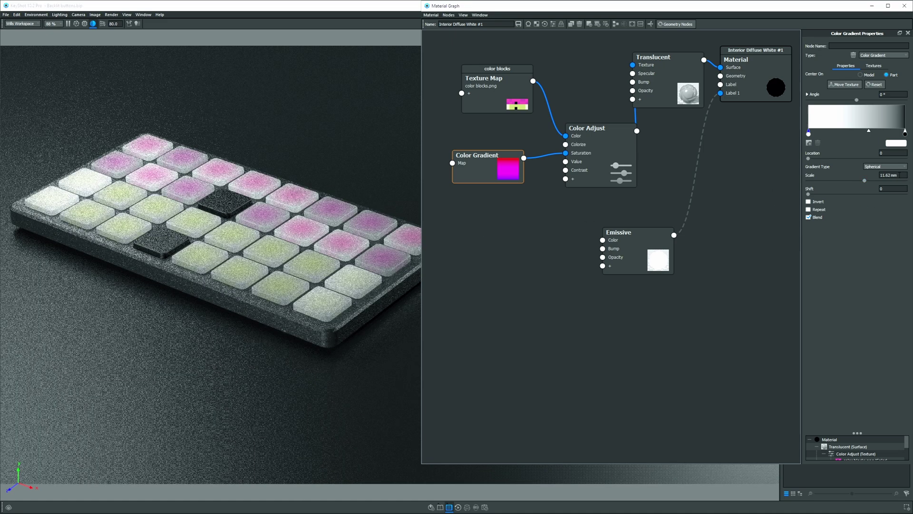
click(892, 175)
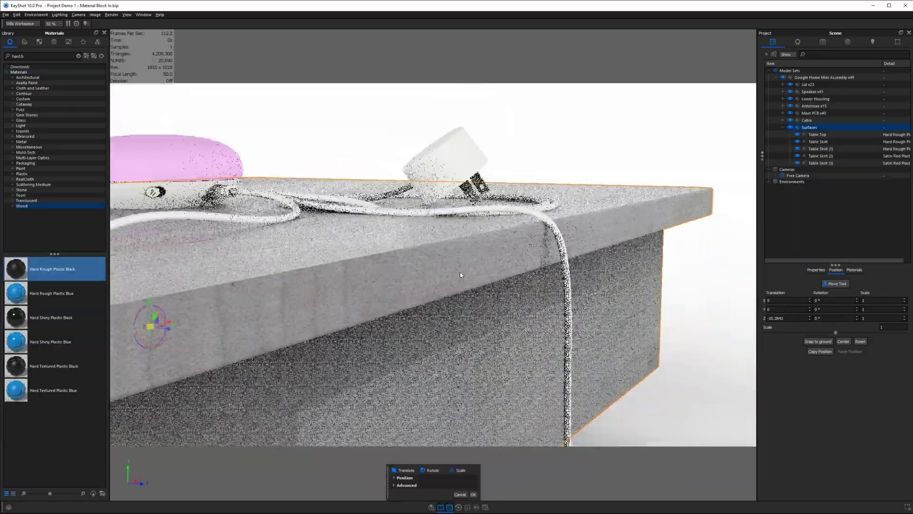
Switch back to the Backlit buttons scene and set the Color Gradient scale back to 10 mm.
drag(459, 271, 375, 254)
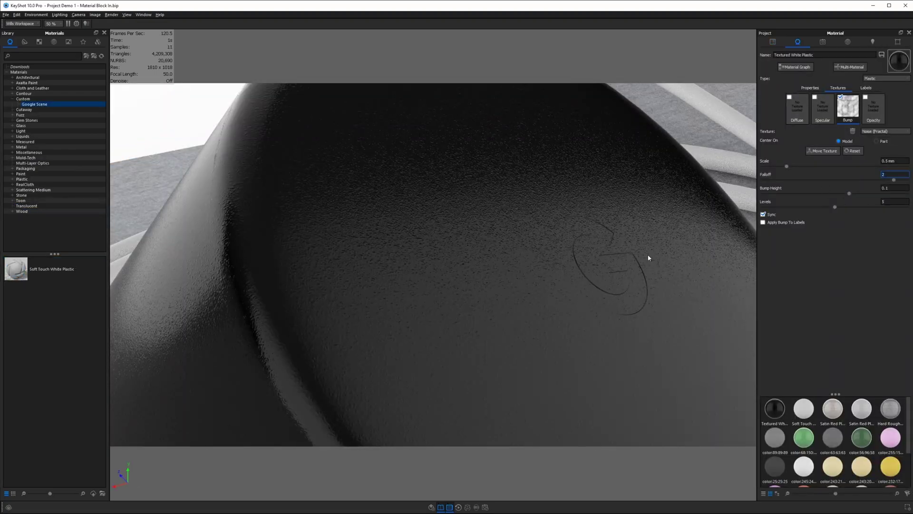
click(892, 187)
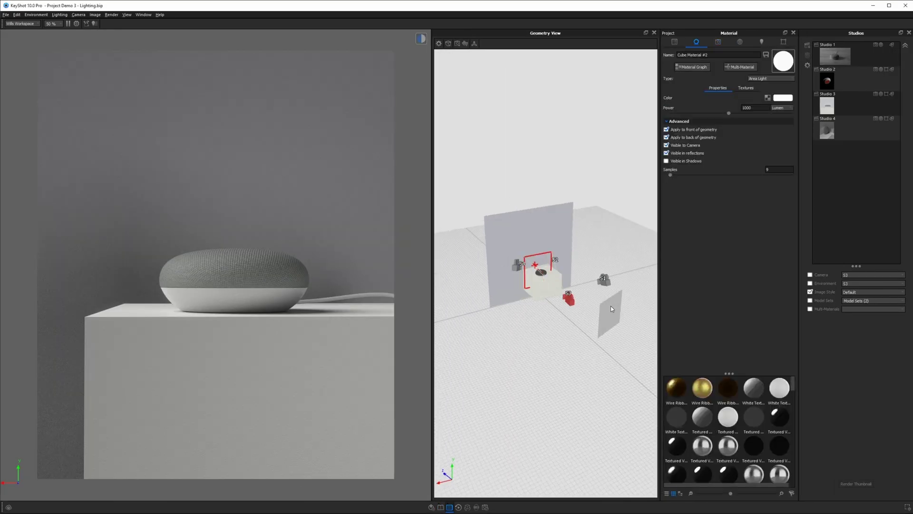
drag(612, 308, 283, 312)
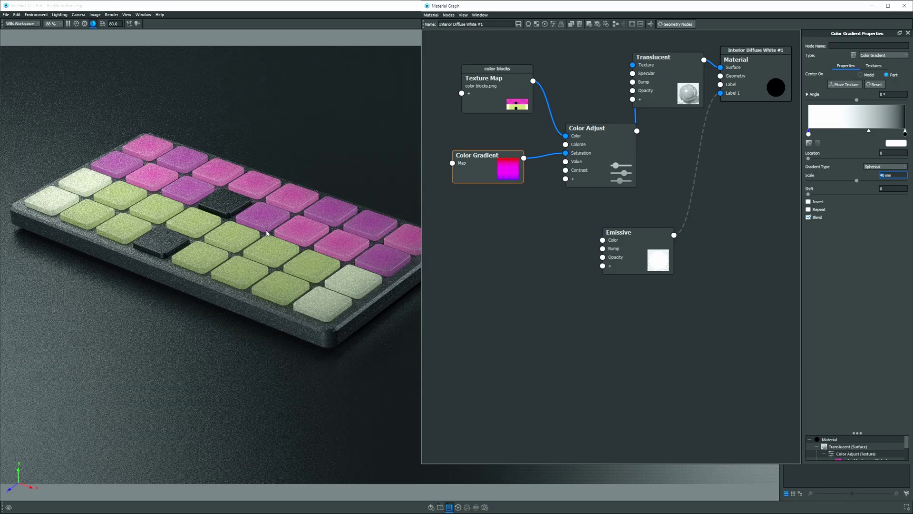
Set the Color Adjust node's Value to 0.5 to darken the key colours.
scroll(283, 276, up, 4)
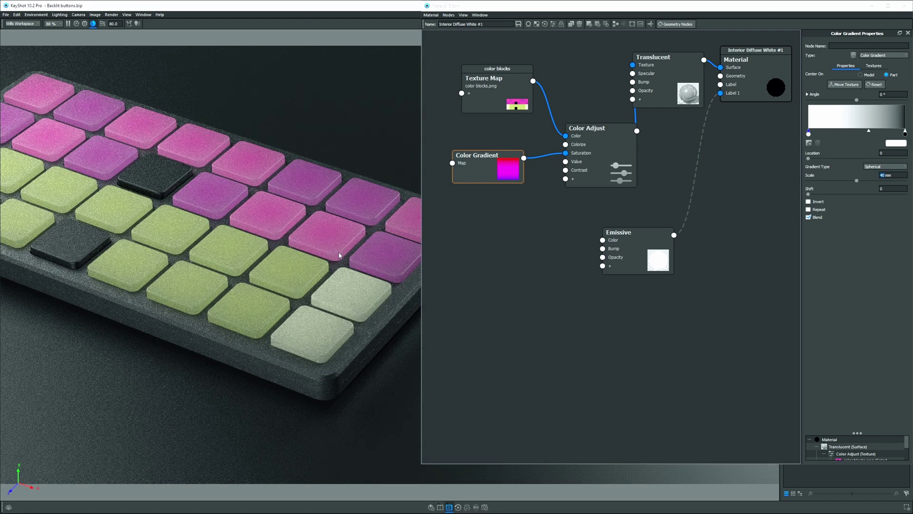
click(601, 144)
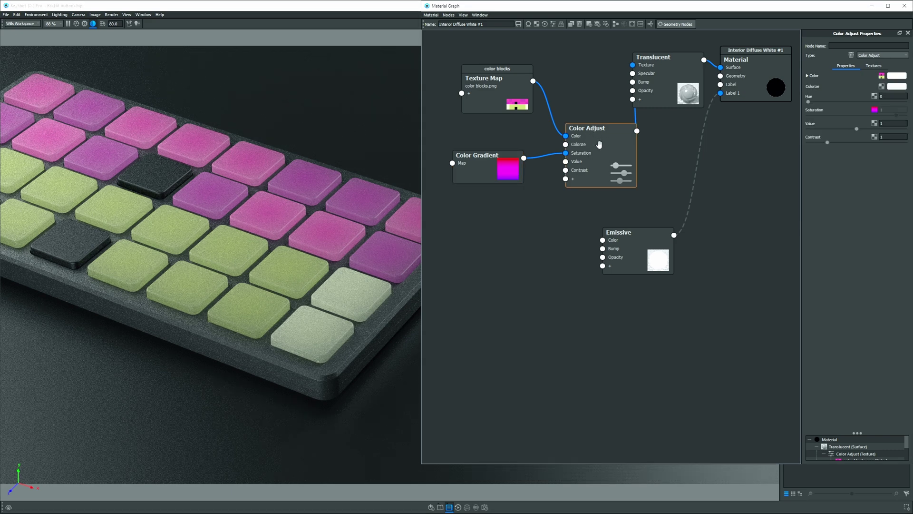
click(895, 122)
text(0.5)
key(Return)
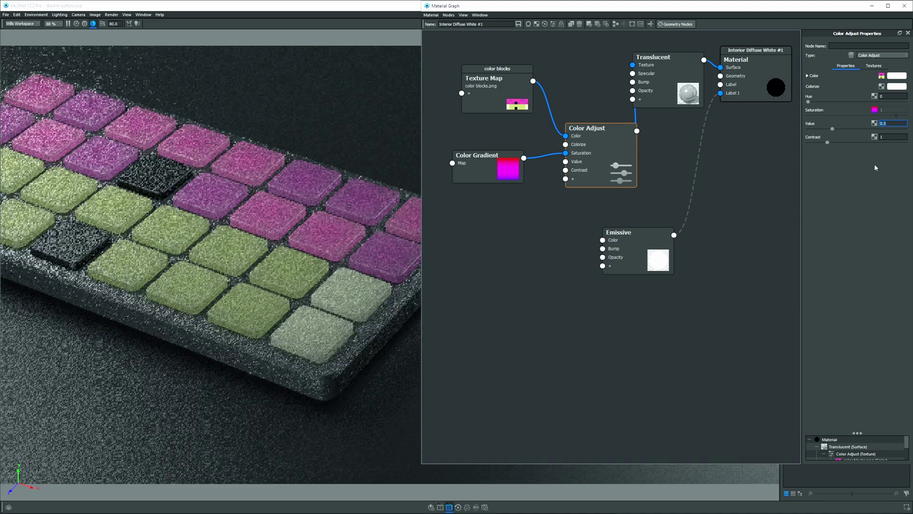
Rearrange the Emissive and Color Adjust nodes and re-enable the dashed Emissive link to Label 1.
drag(627, 262, 630, 257)
drag(257, 266, 295, 270)
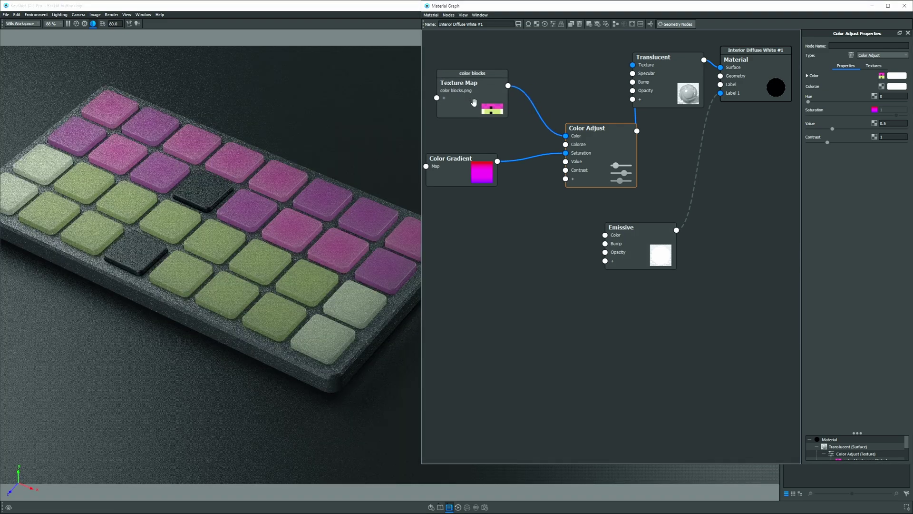
drag(585, 140, 556, 126)
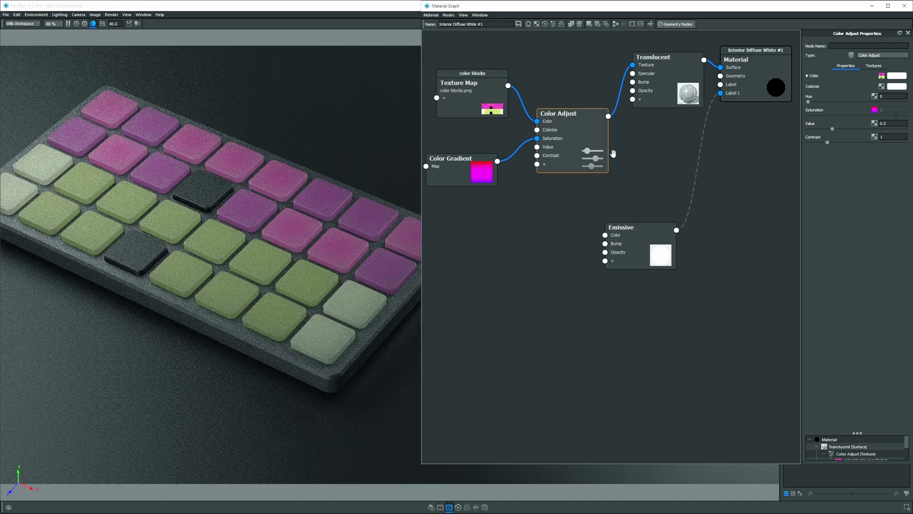
right_click(695, 176)
click(710, 187)
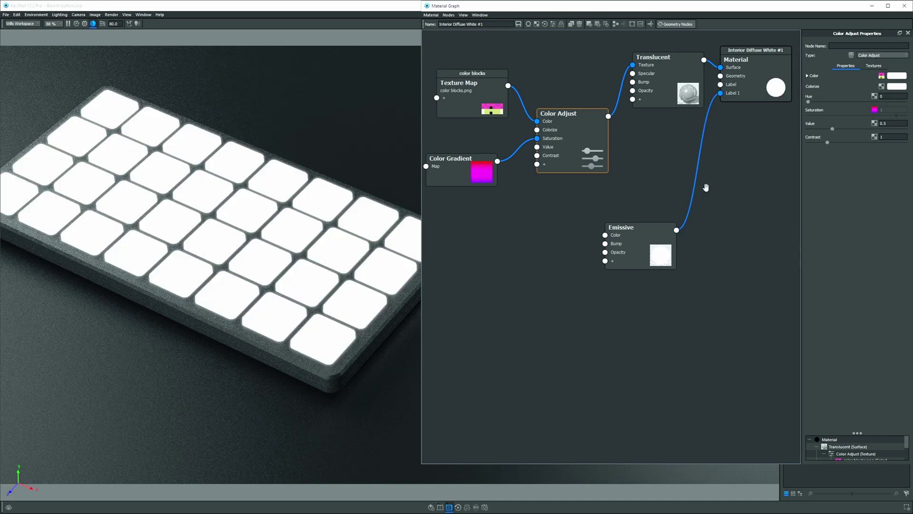
Feed the Color Adjust output into Emissive Color and set Emissive Intensity to 5.
drag(667, 231, 675, 224)
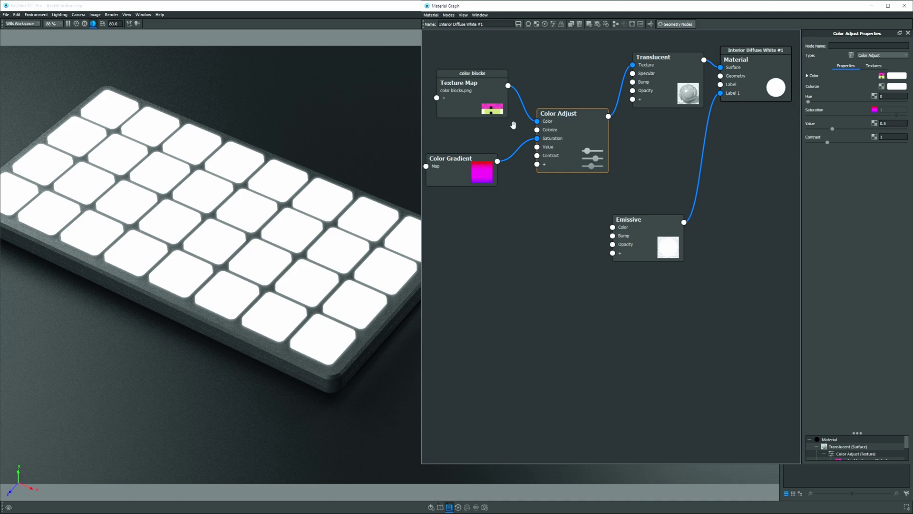
drag(608, 116, 644, 231)
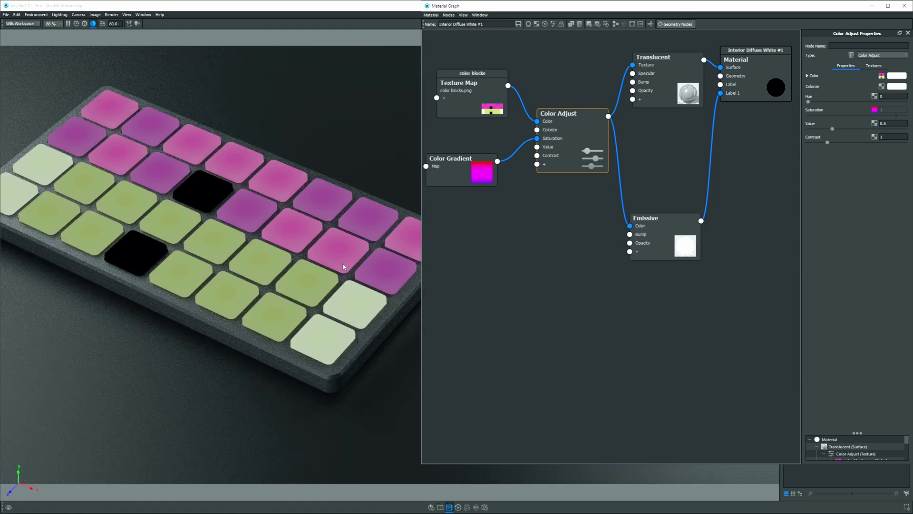
click(664, 224)
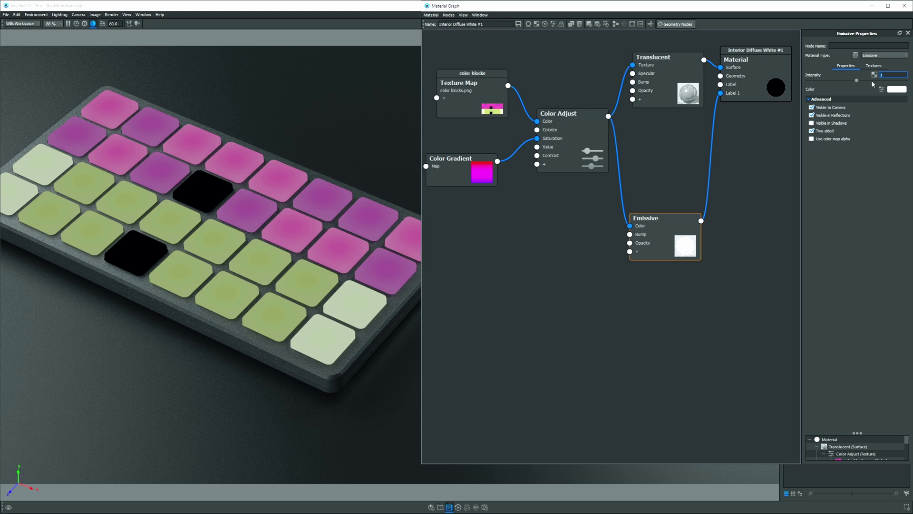
key(Return)
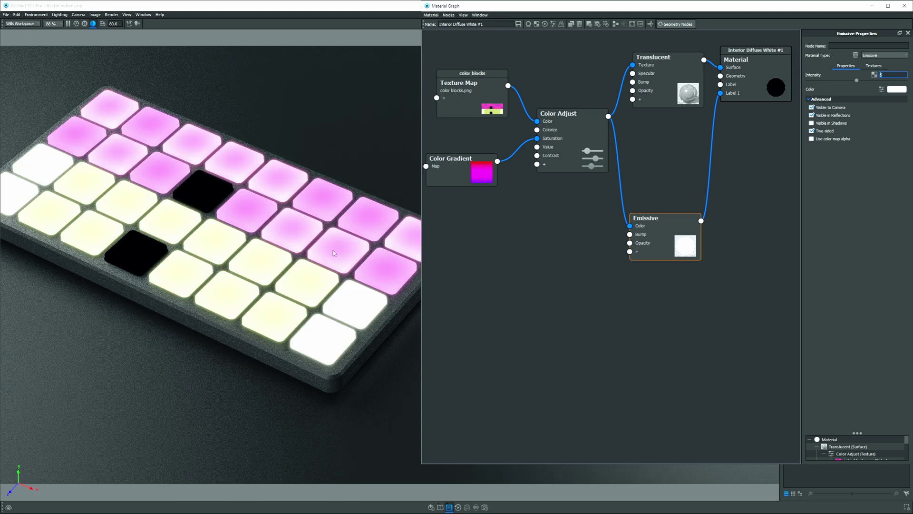
drag(335, 239, 339, 244)
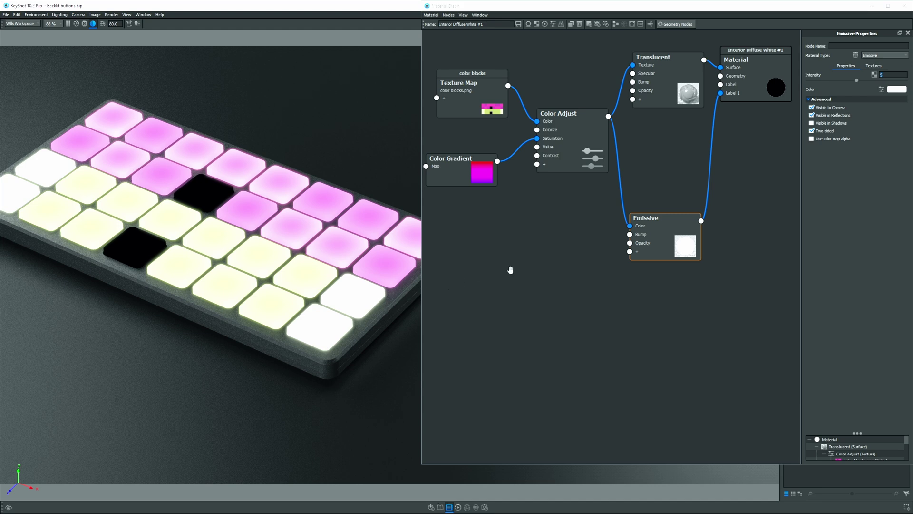
drag(668, 234, 674, 221)
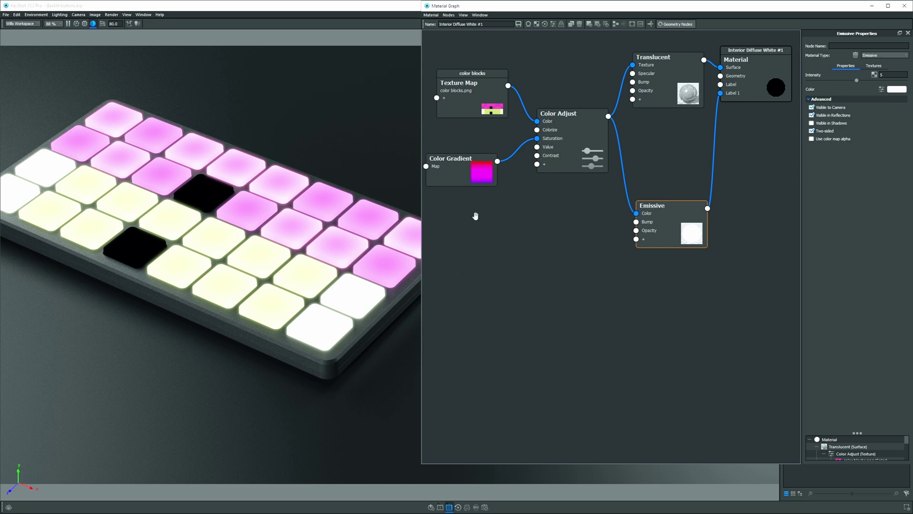
Duplicate the Color Gradient node and connect the copy to Emissive Opacity.
right_click(457, 174)
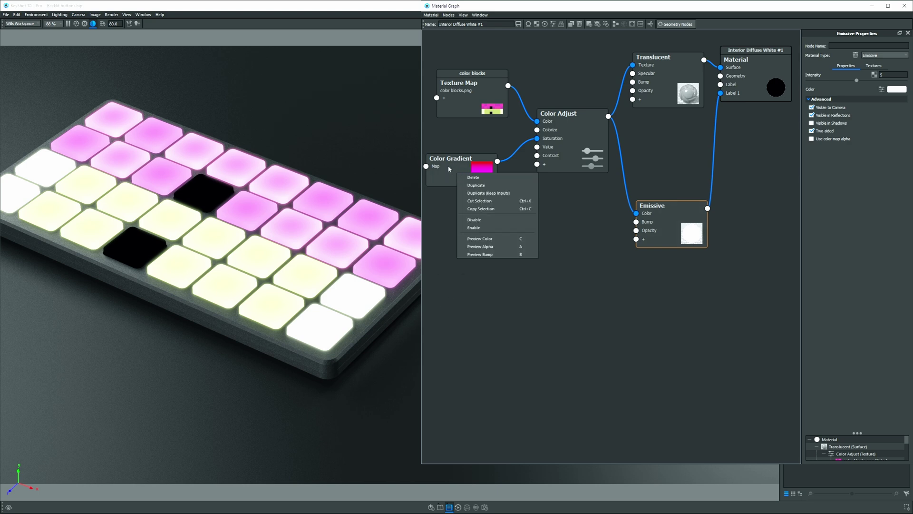
click(449, 168)
alt+drag(458, 171, 636, 230)
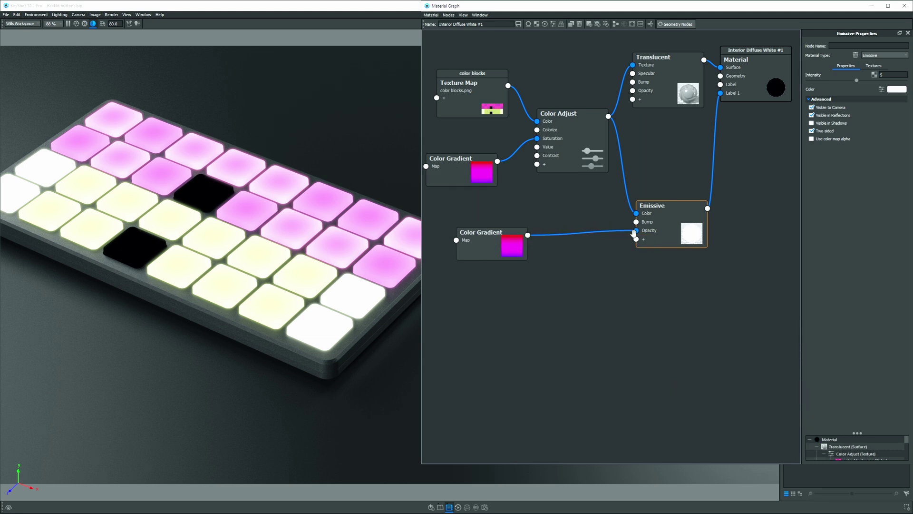
drag(500, 243, 531, 259)
click(533, 257)
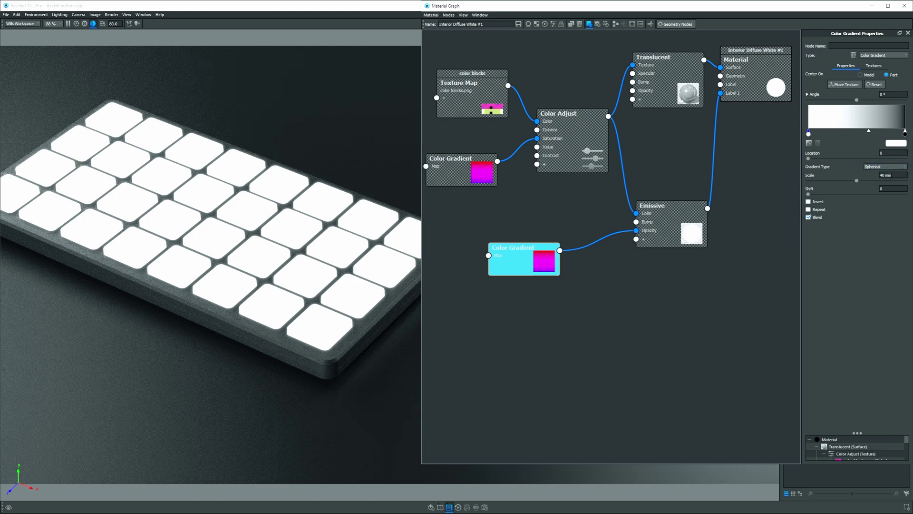
Set the new gradient's Scale to 20 mm, turning off its preview.
double_click(883, 176)
key(Return)
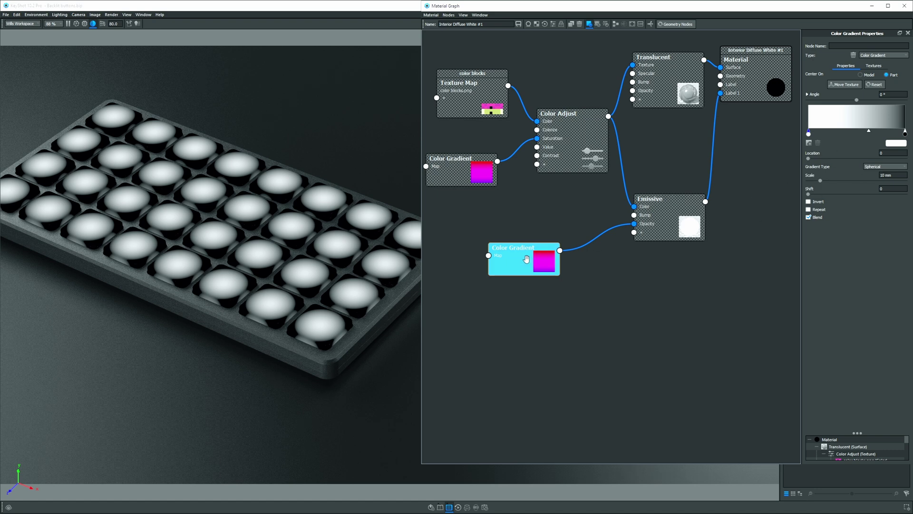
key(c)
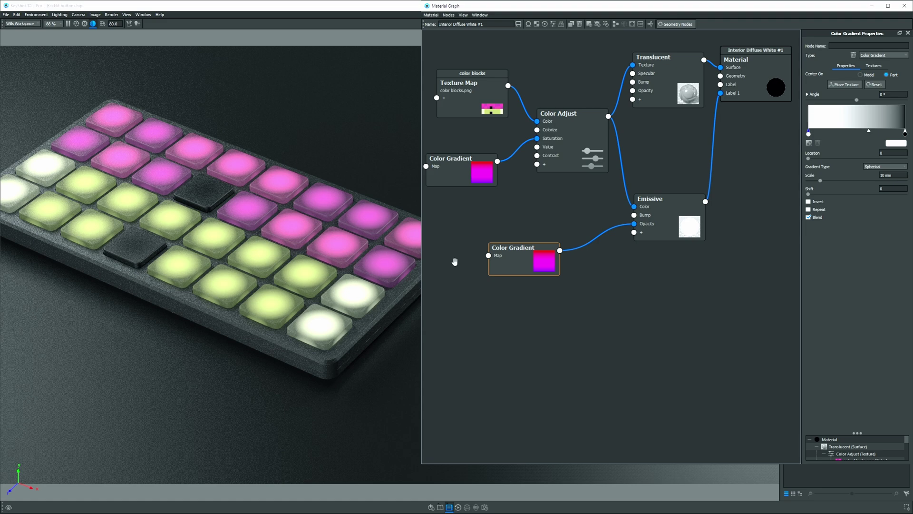
click(885, 175)
text(20)
key(Return)
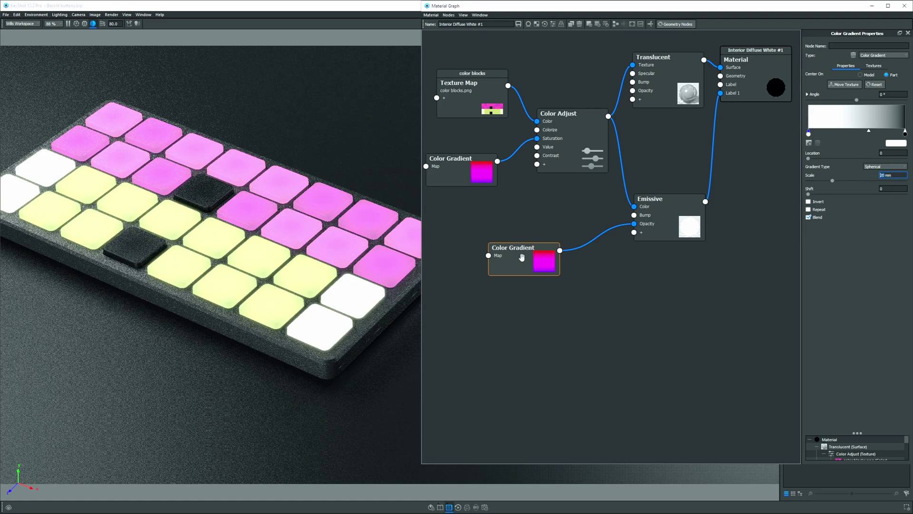
click(522, 259)
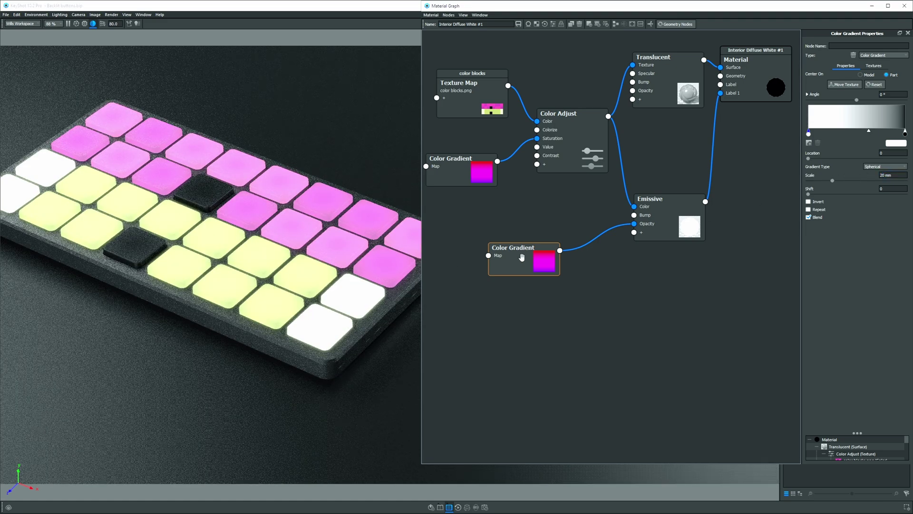
Give the gradient's right colour stop a 20% value and shift the midpoint left.
click(905, 134)
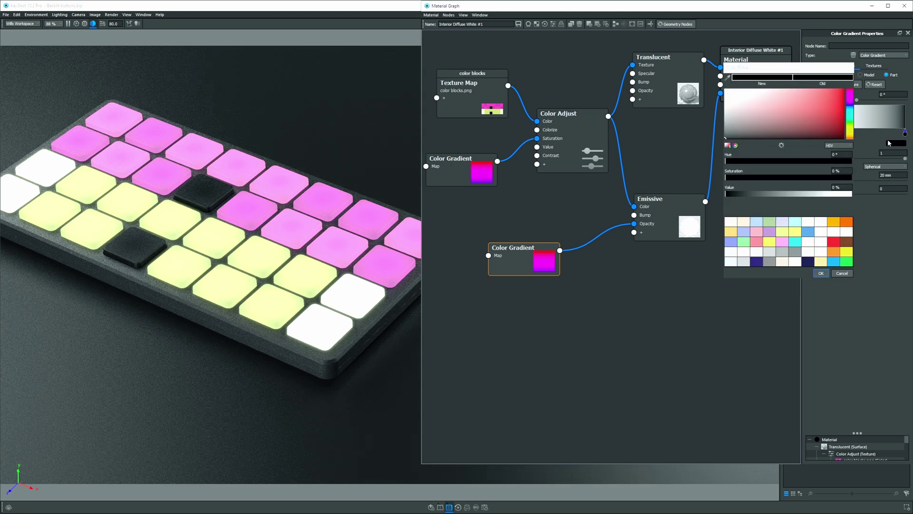
click(904, 143)
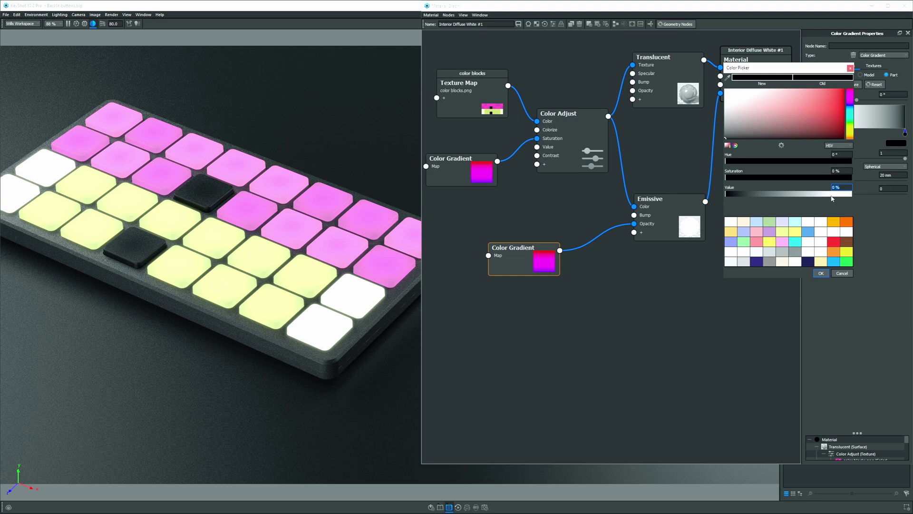
text(20)
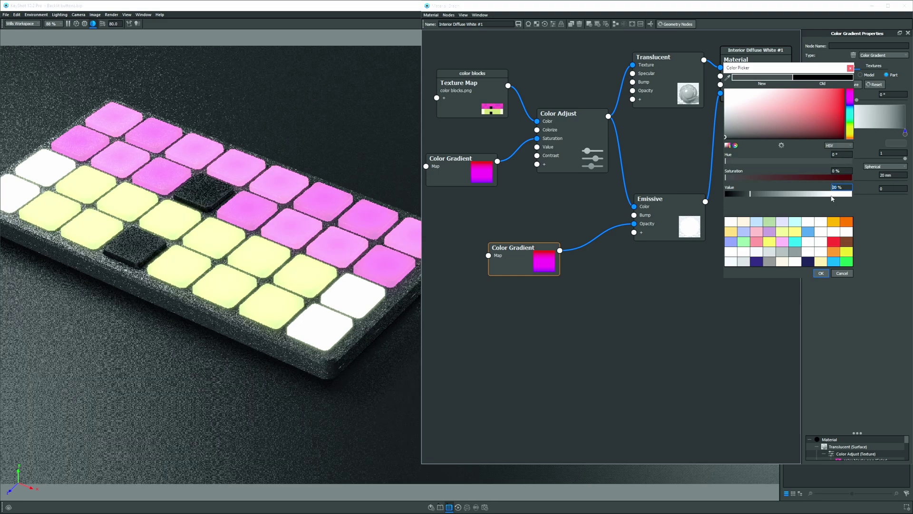
key(Return)
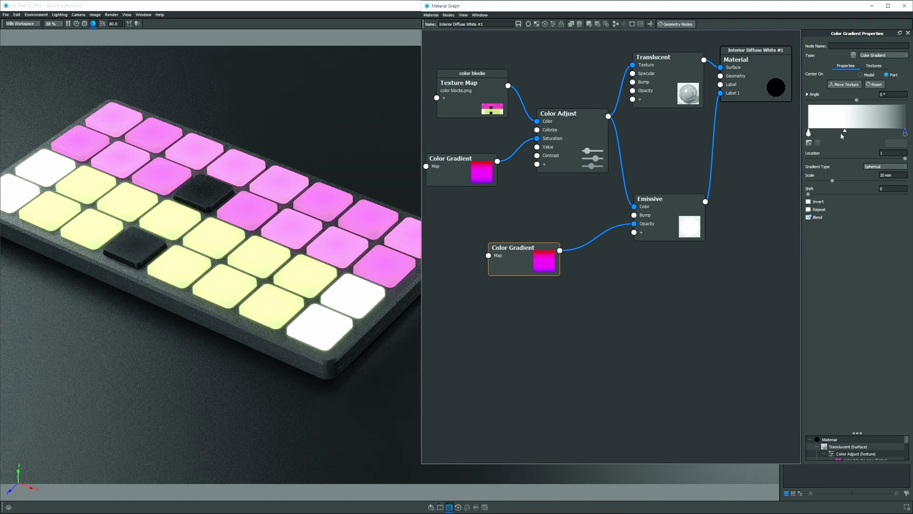
drag(845, 131, 832, 133)
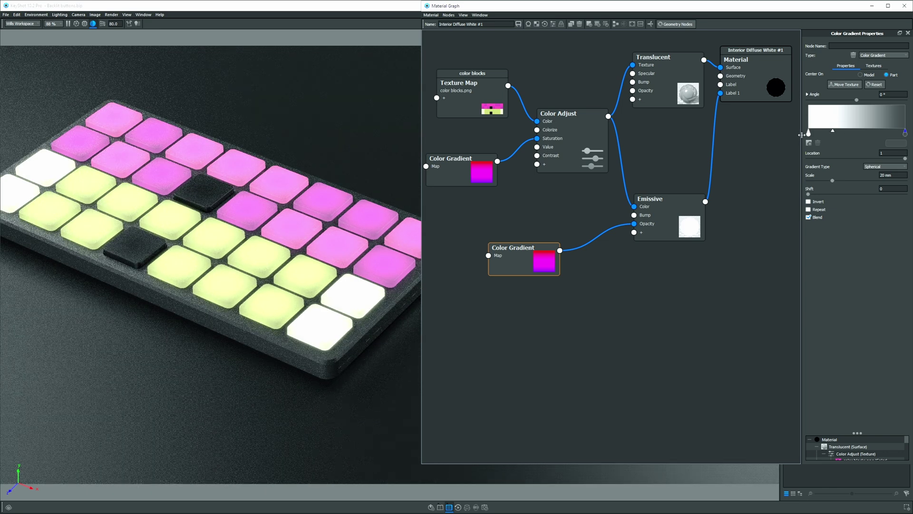
Move the midpoint further left and set the left colour stop's value to 95%.
click(809, 132)
drag(867, 134, 856, 133)
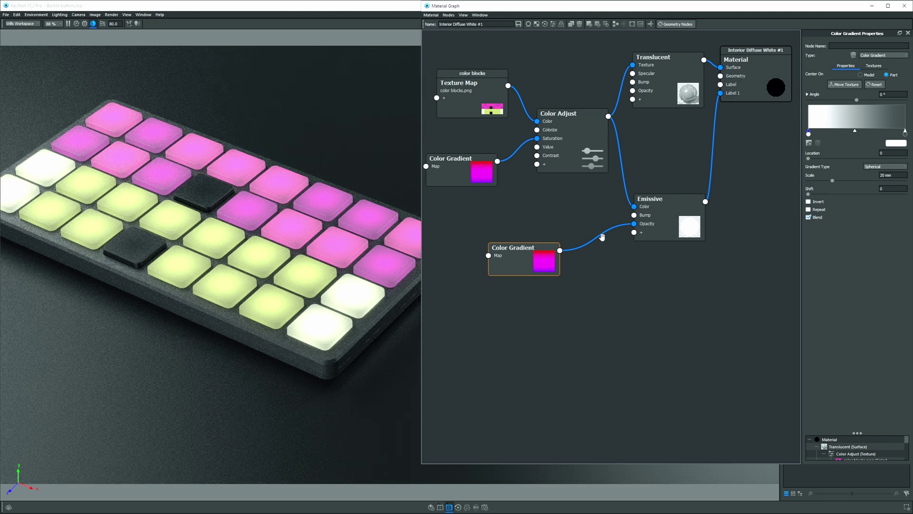
double_click(808, 134)
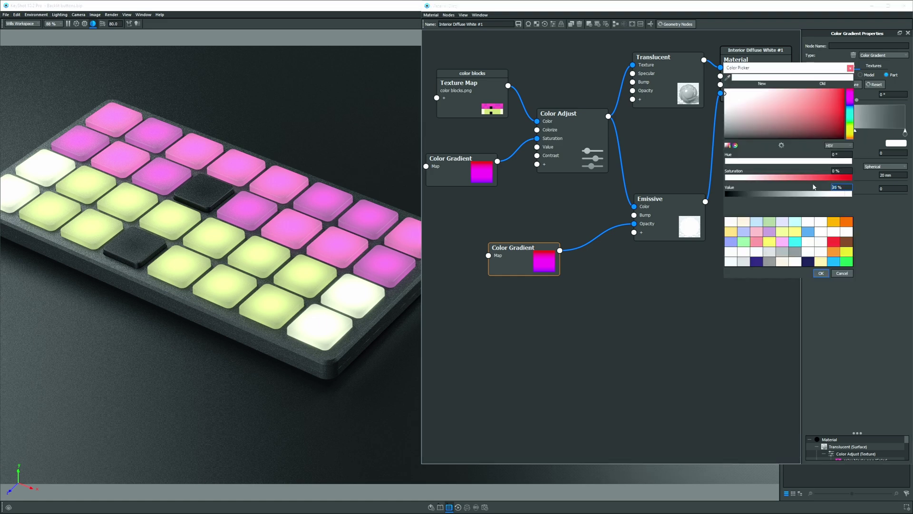
key(Return)
click(821, 273)
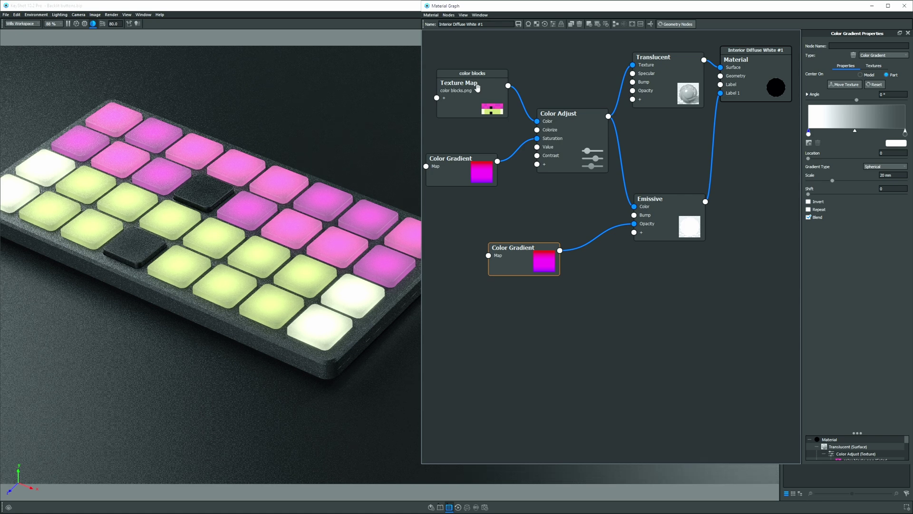
Insert a second Color Adjust node into the emissive colour link with saturation 0.7.
drag(664, 219, 700, 251)
drag(543, 243, 536, 259)
drag(628, 154, 628, 134)
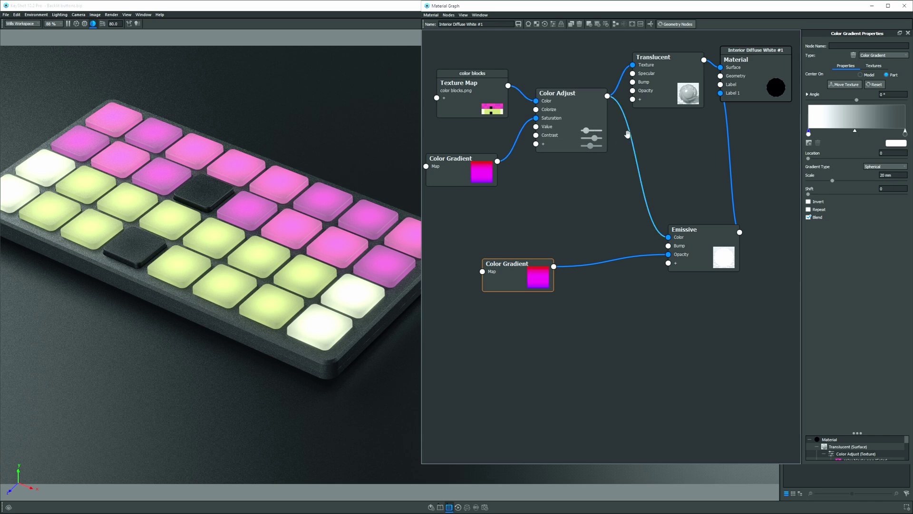
right_click(629, 135)
mouse_move(648, 158)
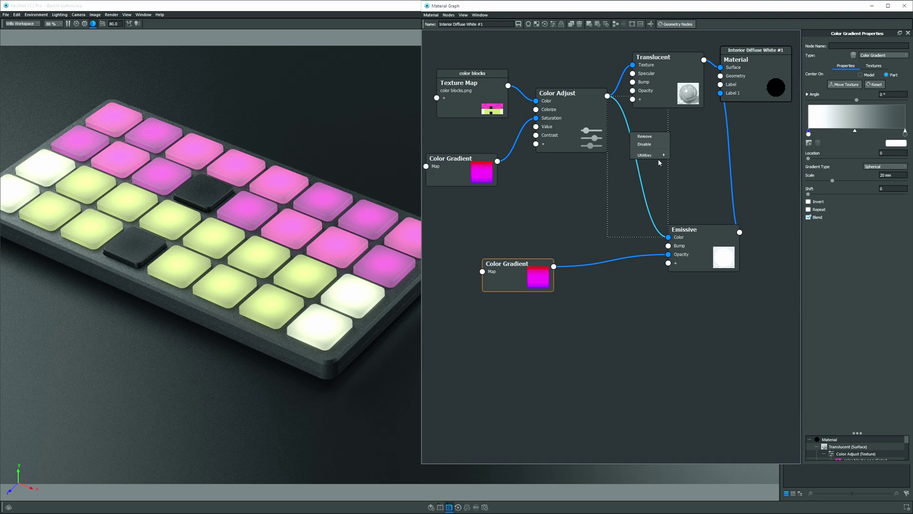
click(715, 151)
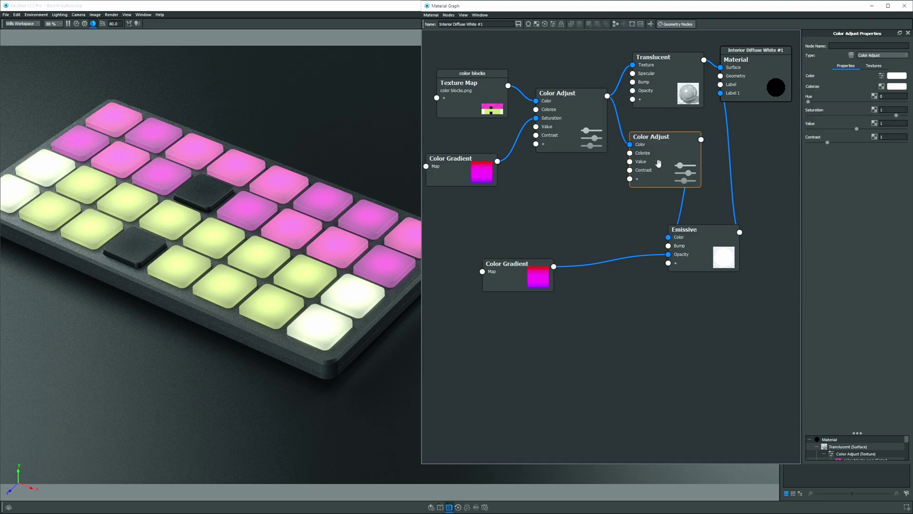
drag(659, 163, 653, 164)
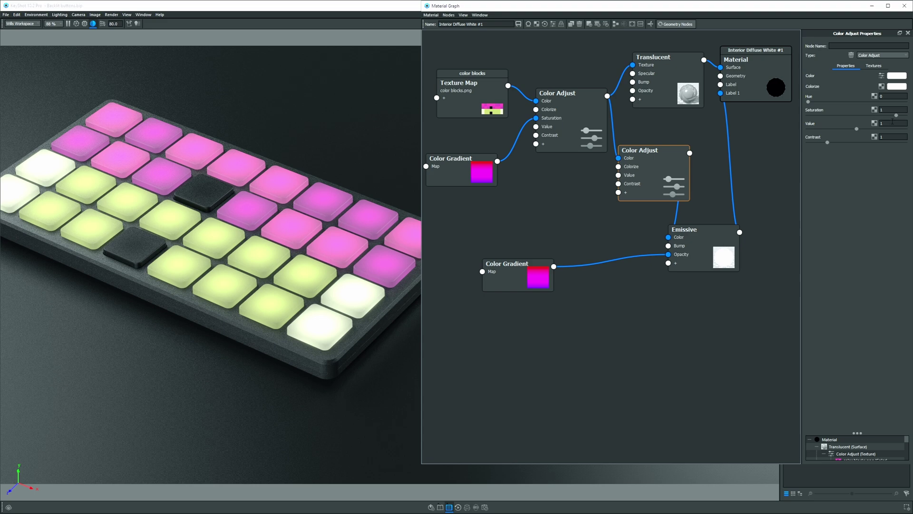
drag(897, 117, 878, 116)
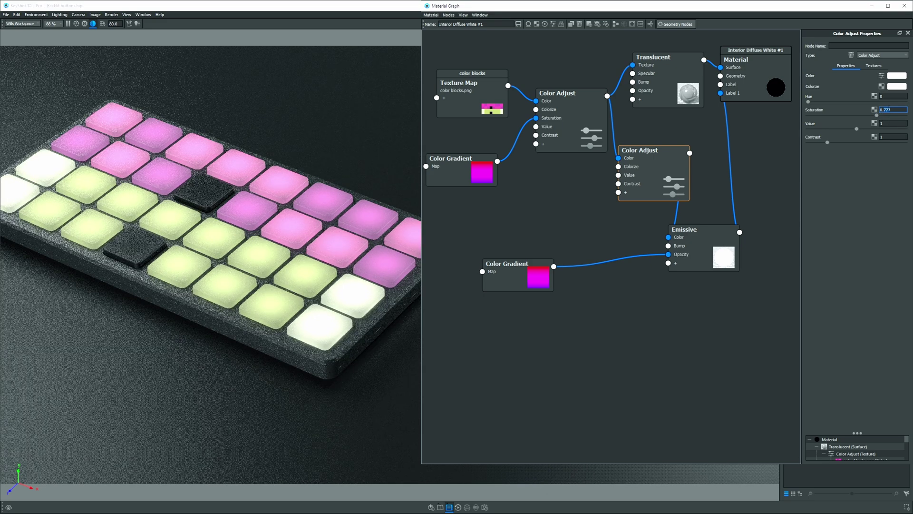
key(Return)
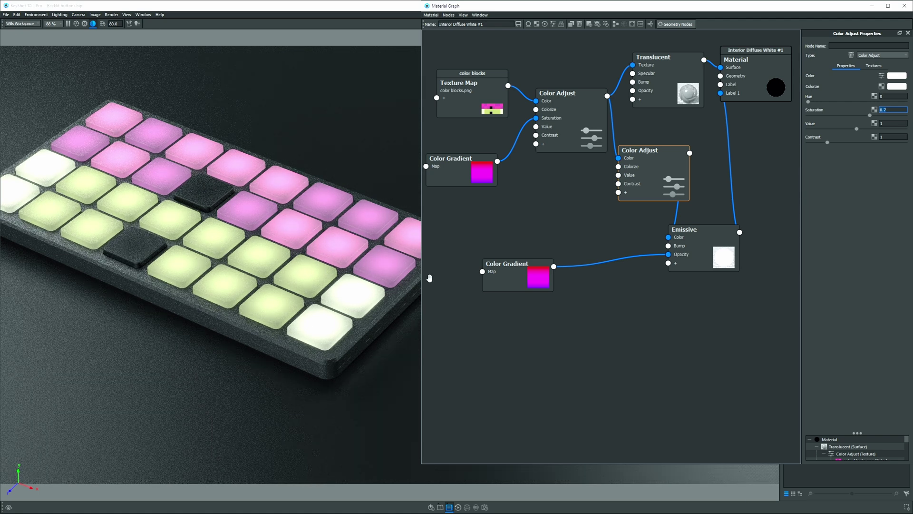
Space out the Emissive node and set the new Color Adjust Value to 1.1.
drag(727, 255, 741, 259)
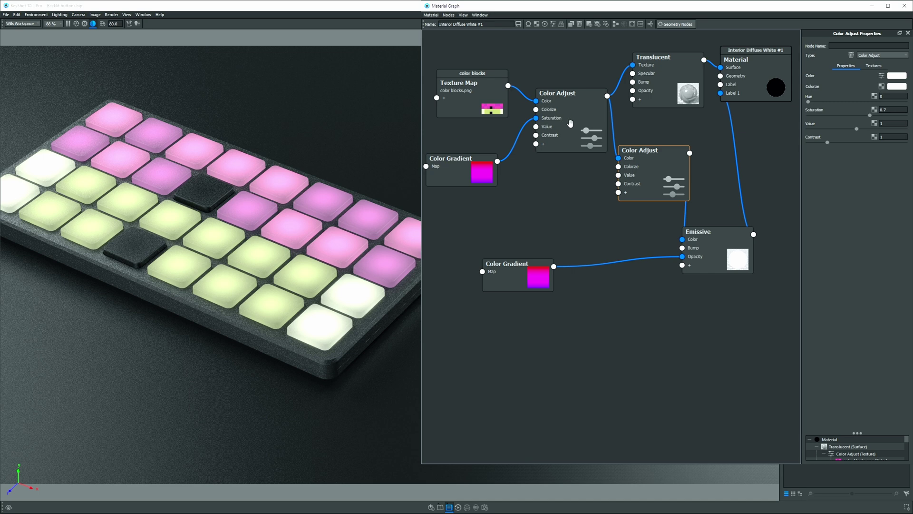
drag(571, 123, 558, 128)
drag(639, 179, 634, 184)
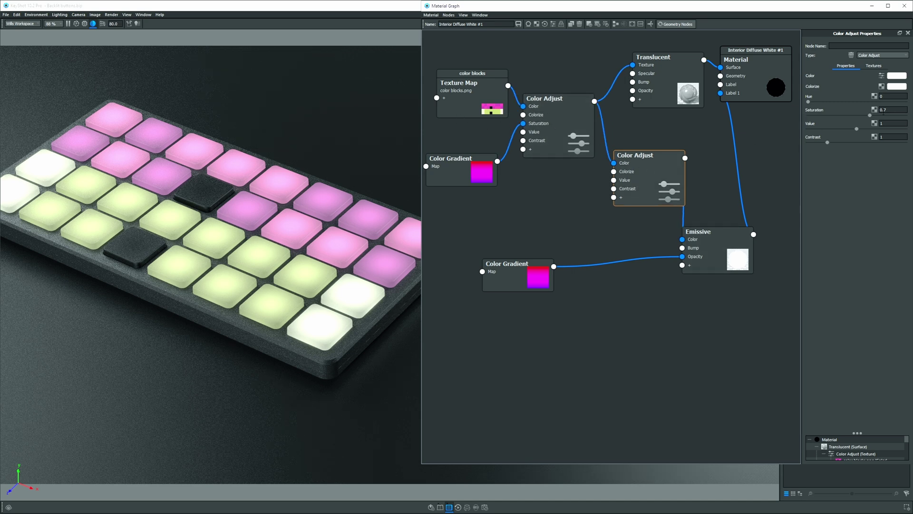
click(887, 123)
text(.1)
key(Return)
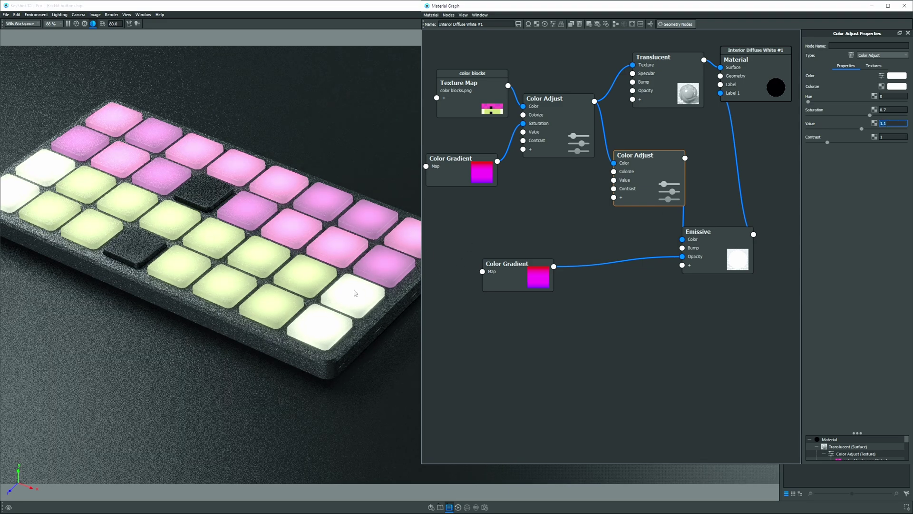
click(566, 115)
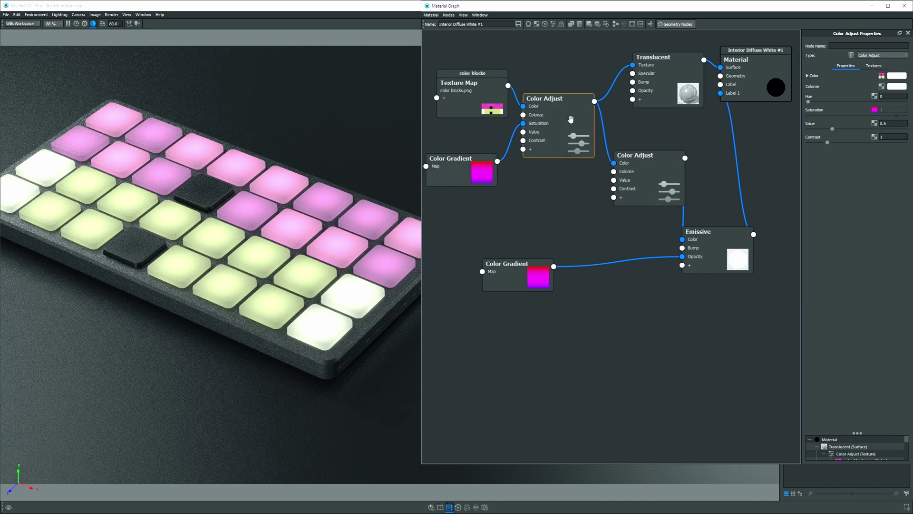
Insert a Color To Number node on the Color Gradient-to-Saturation wire and preview it.
drag(570, 119, 589, 101)
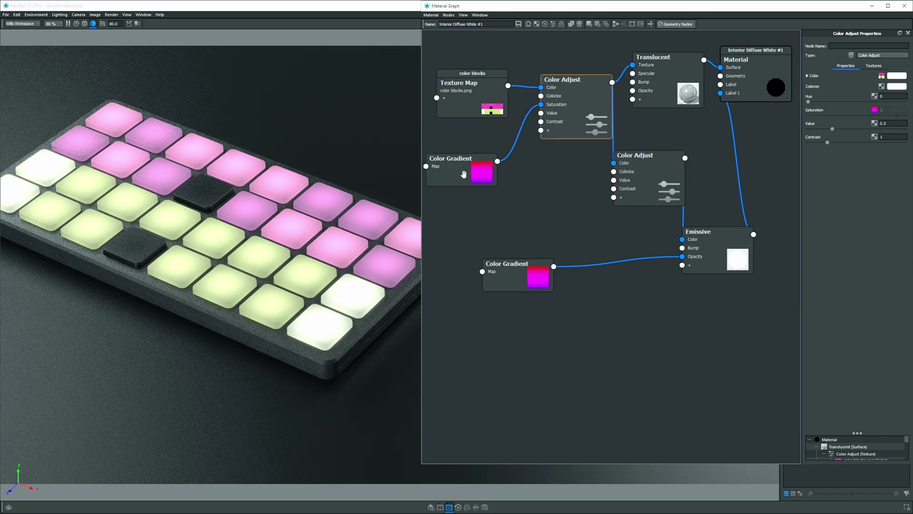
drag(464, 174, 456, 207)
right_click(514, 154)
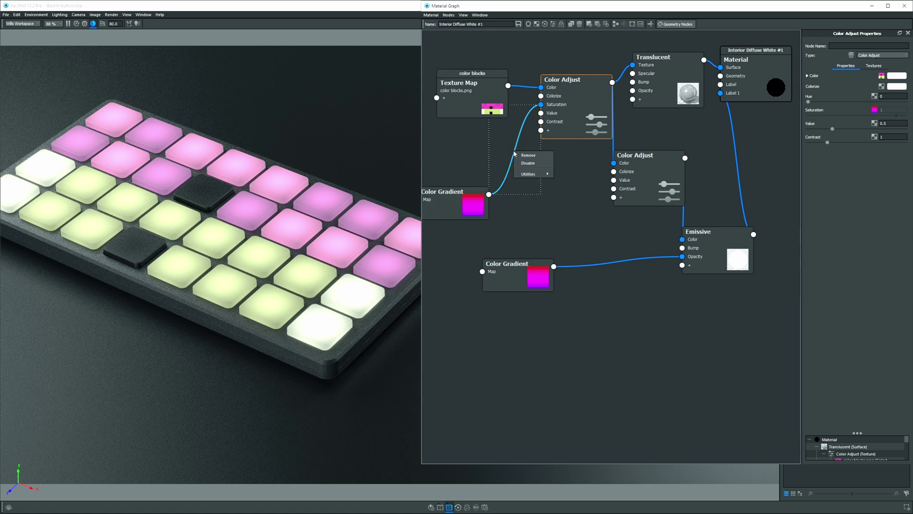
mouse_move(530, 174)
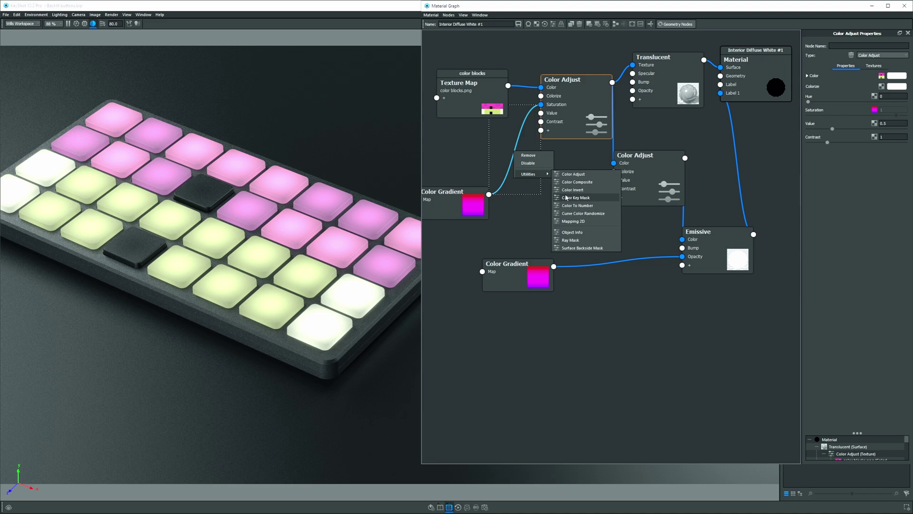
click(576, 205)
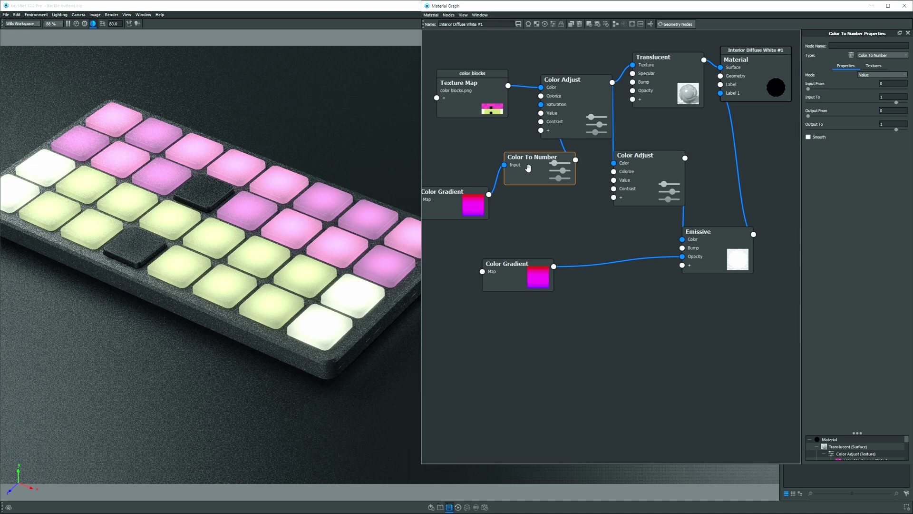
key(c)
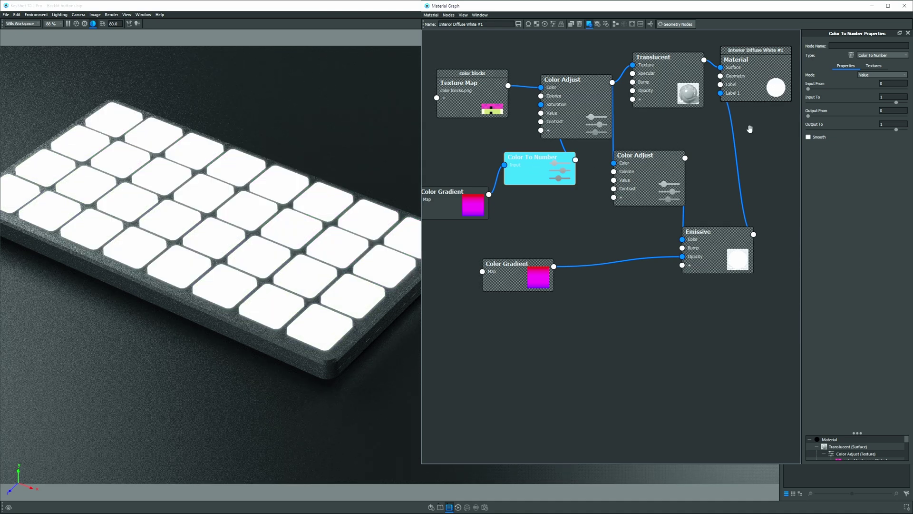
Remap the Color To Number output range to 0.3–1.2.
click(893, 110)
key(Tab)
click(526, 170)
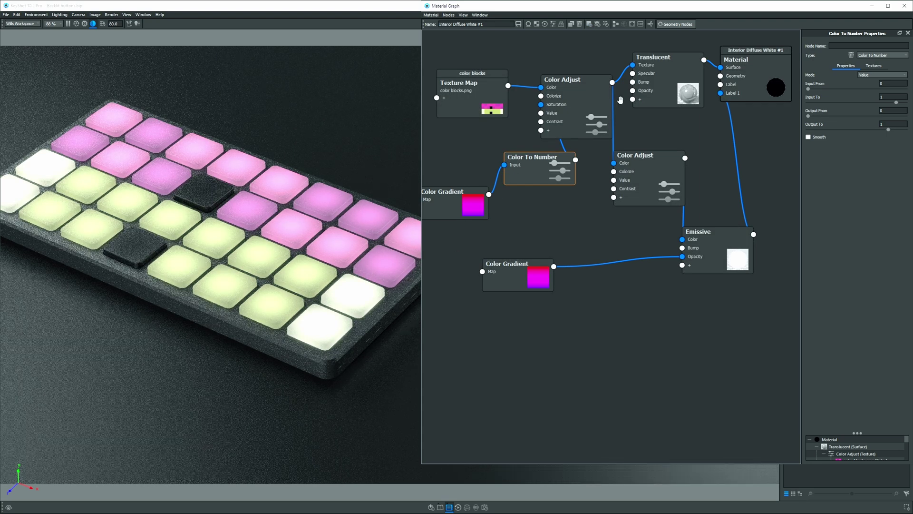
click(890, 123)
text(.2)
key(Return)
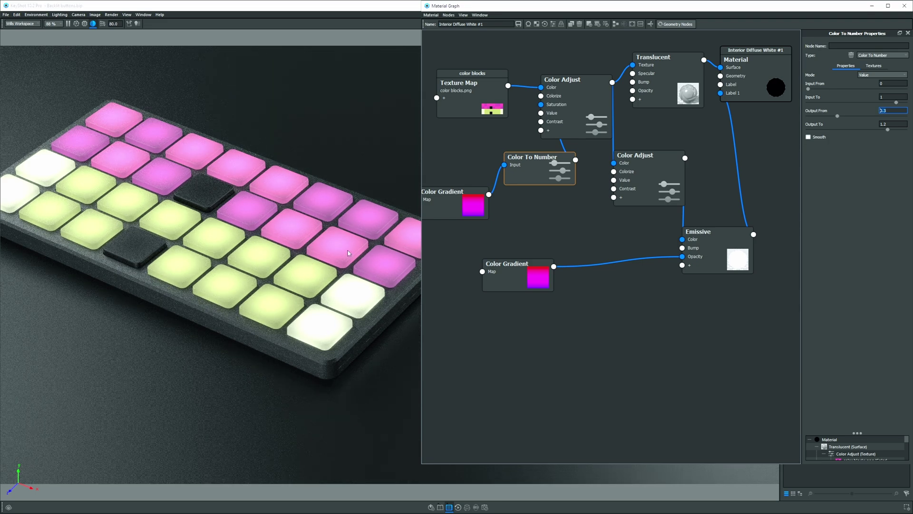
drag(332, 266, 360, 248)
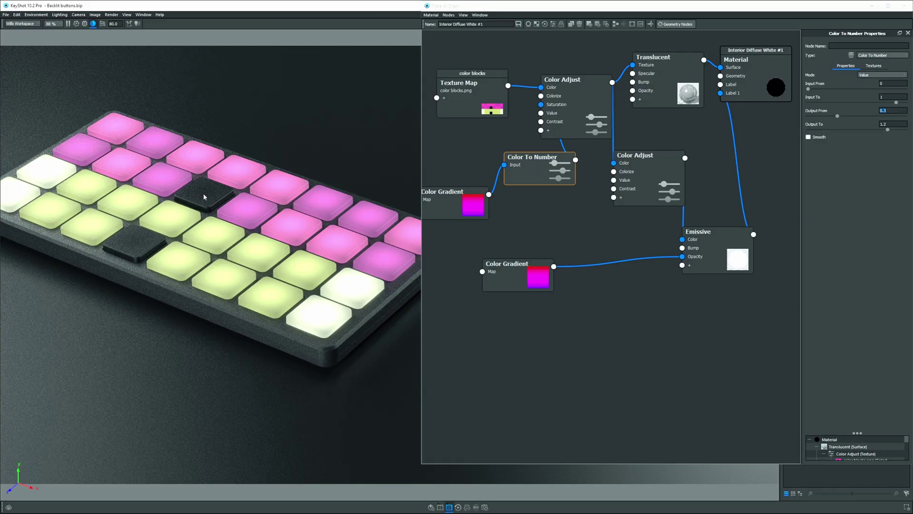
Rearrange the nodes and duplicate the Translucent node, wiring the copy into Label 2.
drag(479, 196, 464, 178)
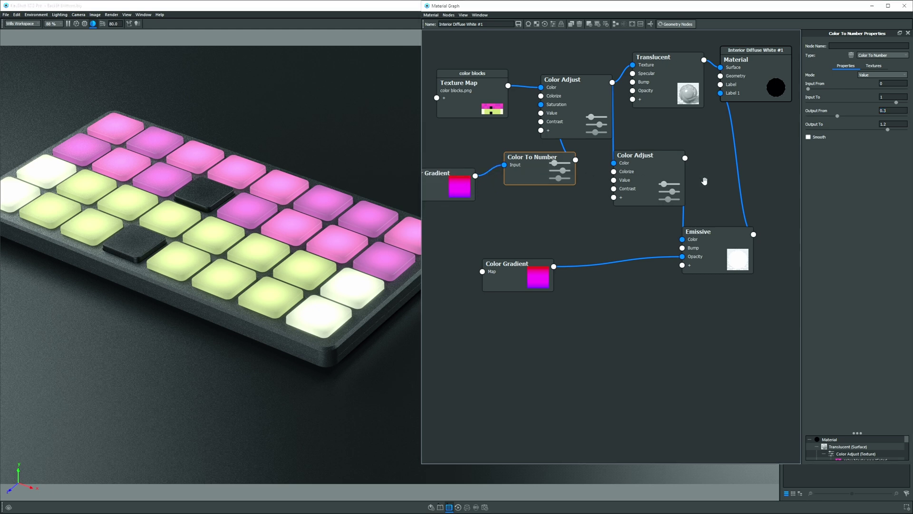
drag(725, 232, 772, 229)
drag(651, 180, 673, 153)
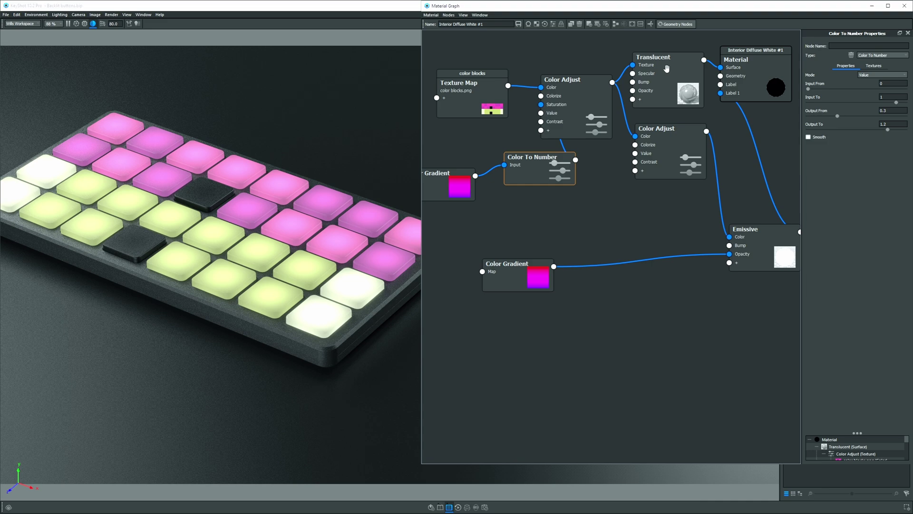
alt+drag(667, 69, 616, 227)
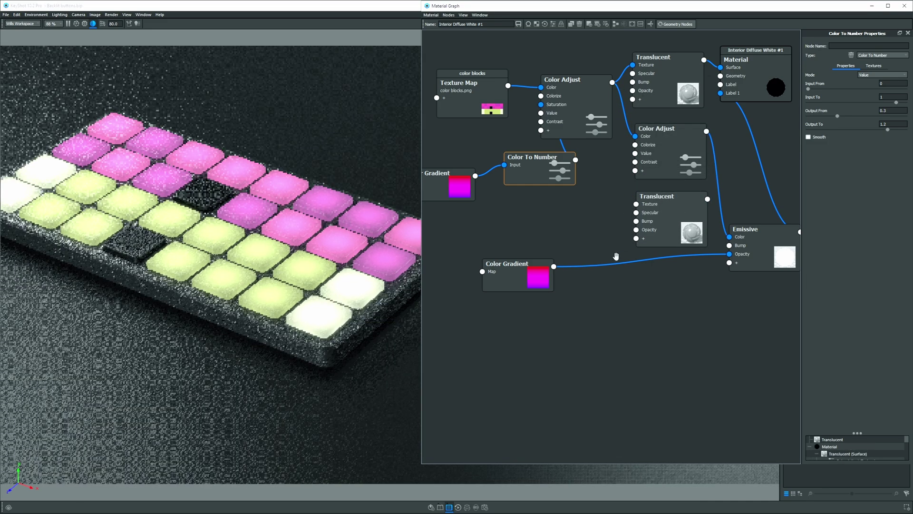
drag(516, 280, 519, 303)
drag(697, 196, 721, 85)
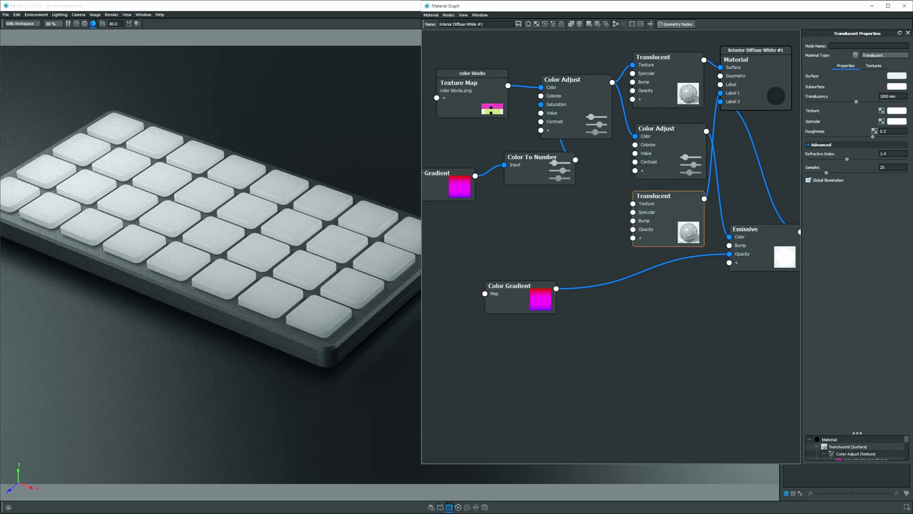
Give the second Translucent surface an 80% value grey and preview the color blocks Texture Map.
click(897, 76)
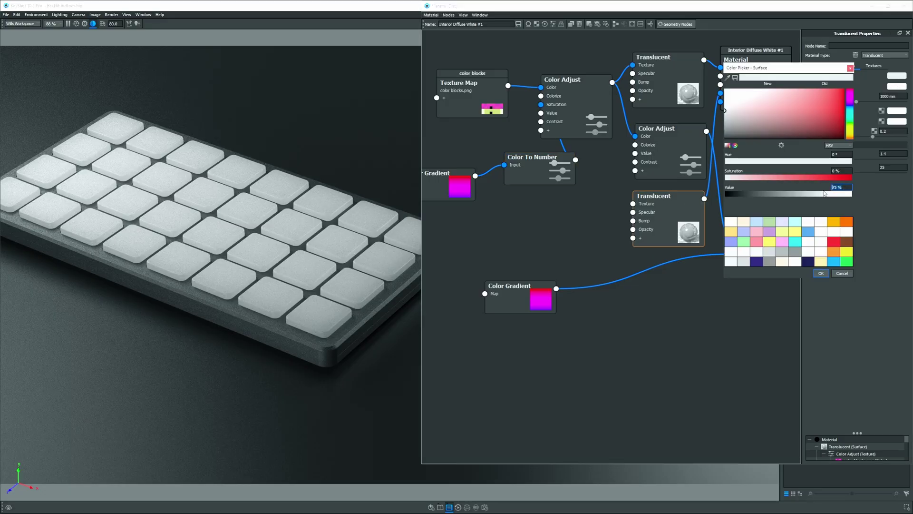
key(Return)
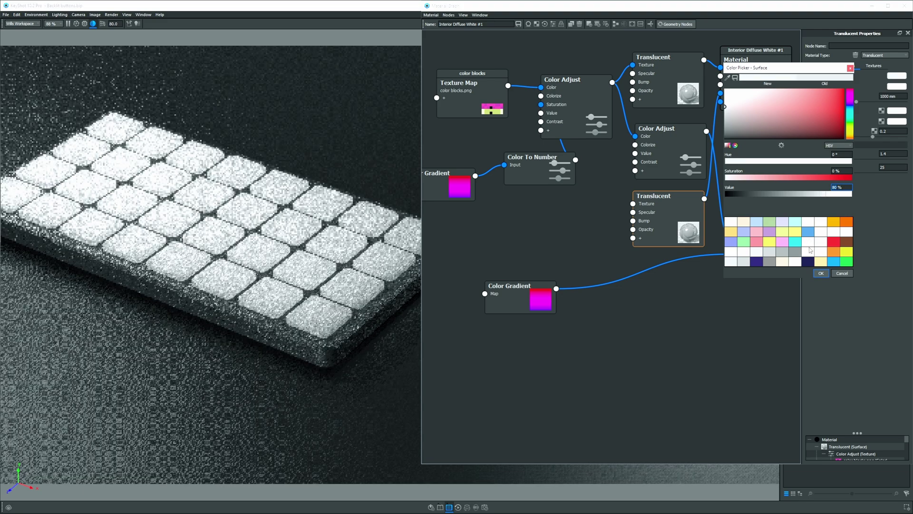
click(821, 273)
drag(668, 223, 670, 220)
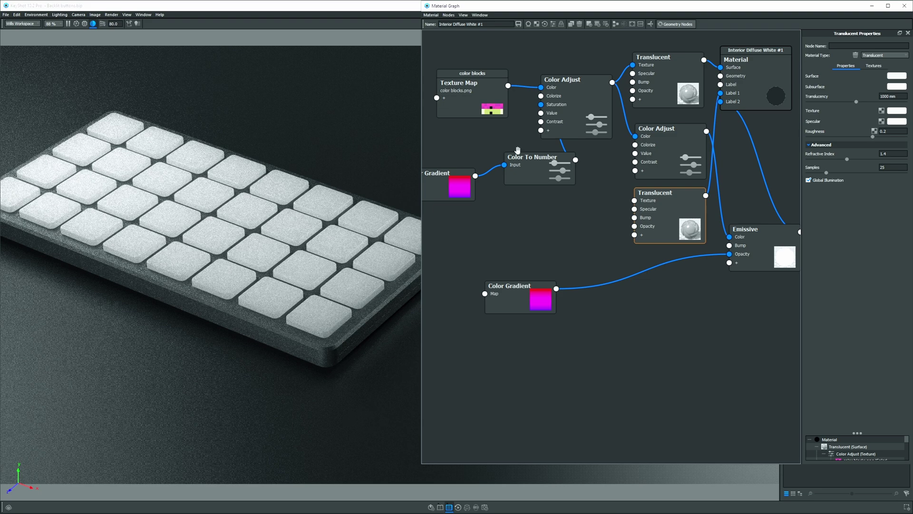
click(460, 90)
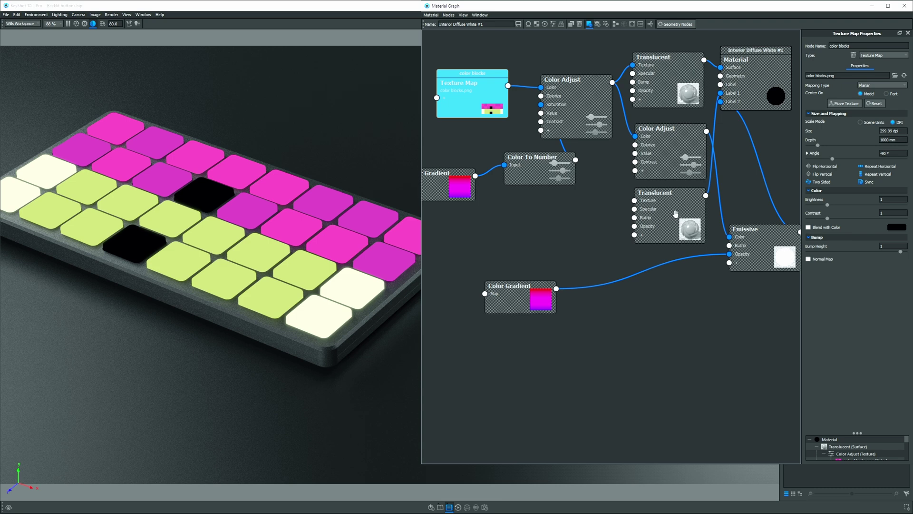
Add a Color To Number node fed by the color blocks Texture Map and preview its grayscale output.
click(589, 206)
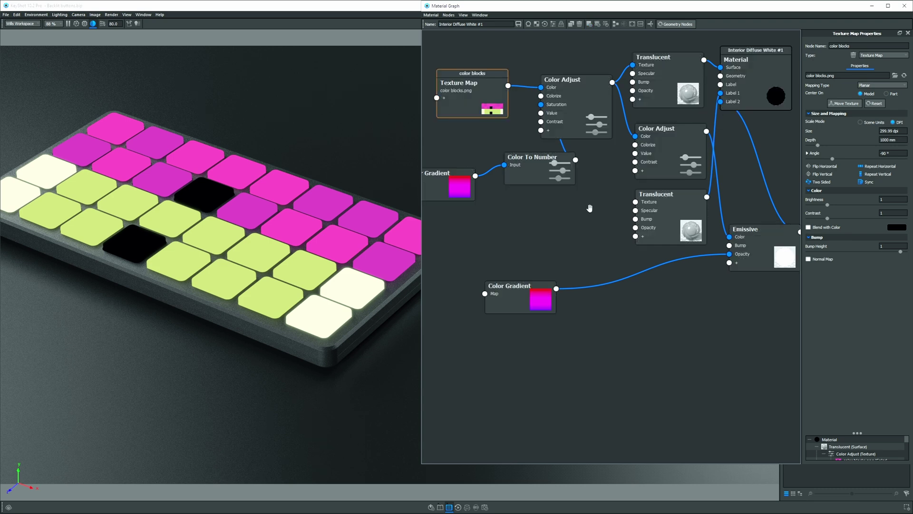
right_click(542, 211)
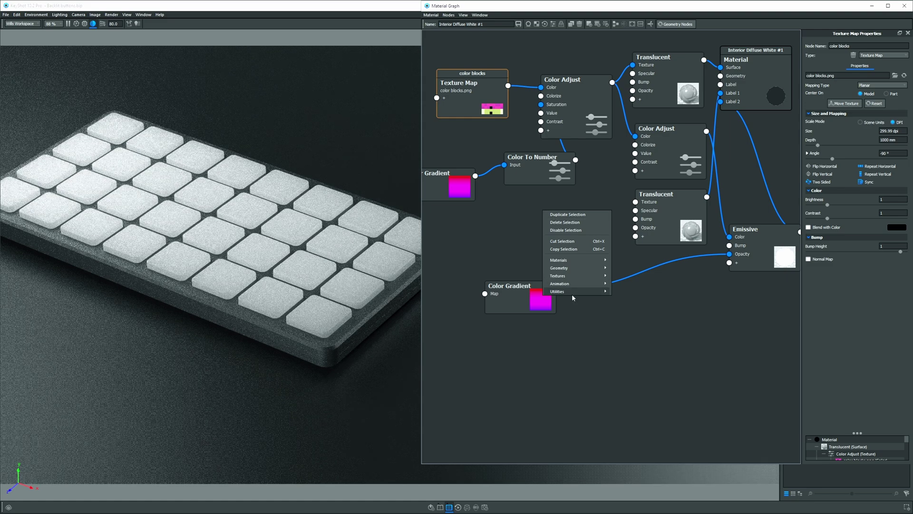
mouse_move(571, 292)
click(637, 330)
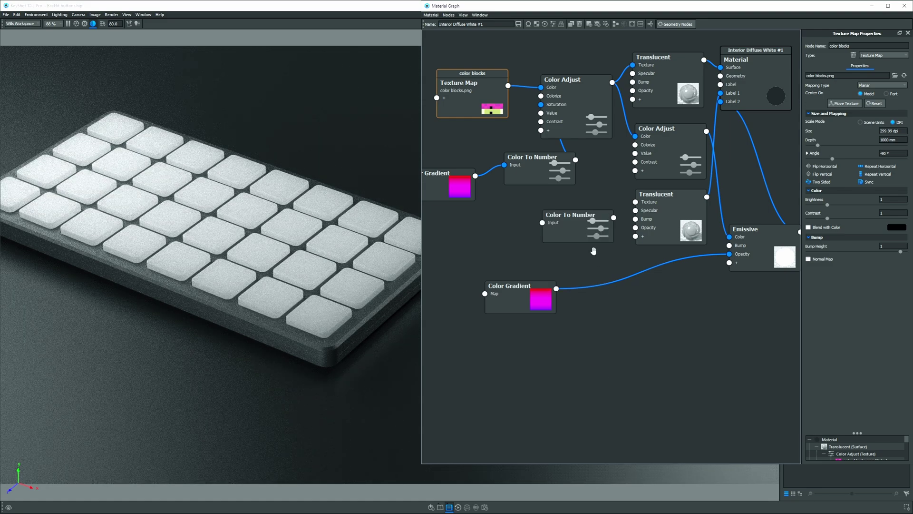
drag(508, 85, 551, 224)
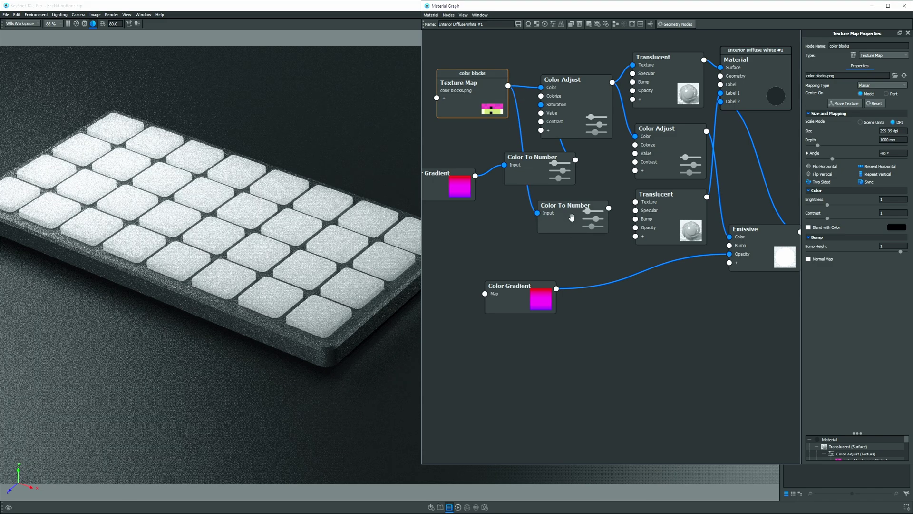
click(572, 217)
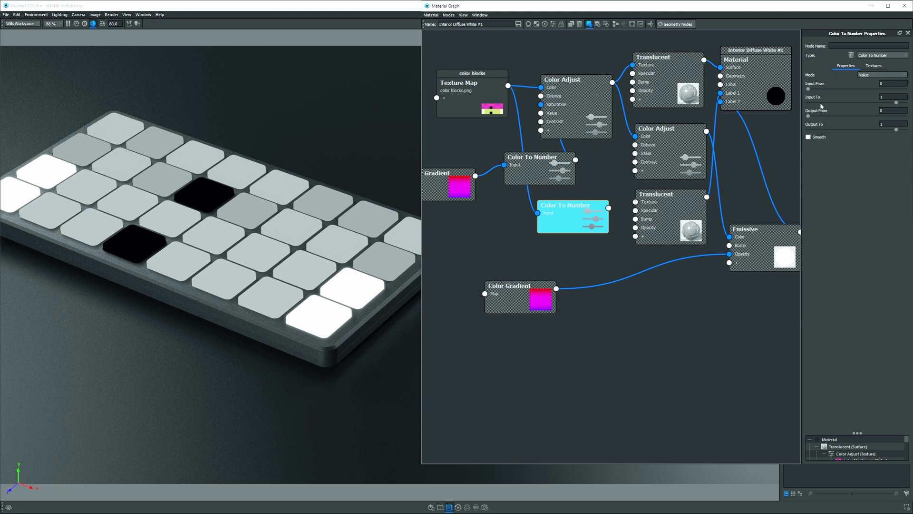
Set the Color To Number Input To 0.1, Output From 1 and Output To 0.
click(883, 97)
drag(896, 102, 825, 105)
click(890, 97)
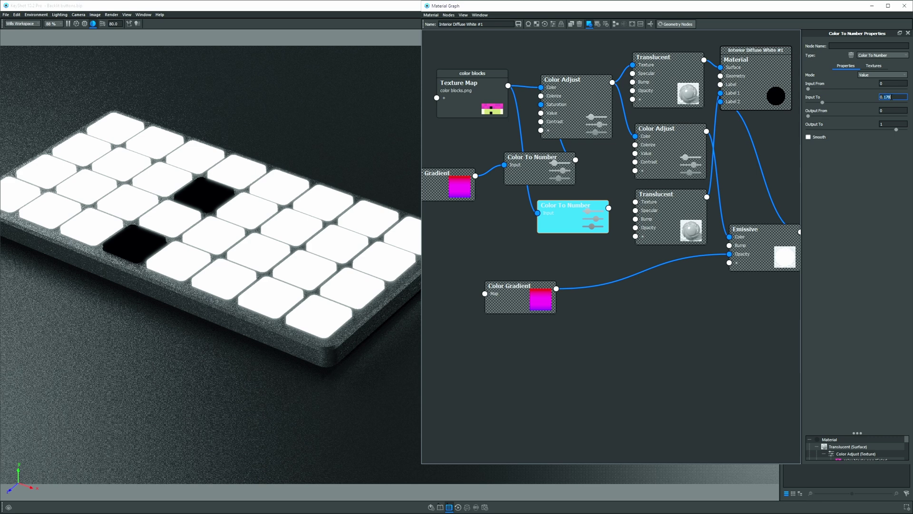
key(BackSpace)
key(BackSpace)
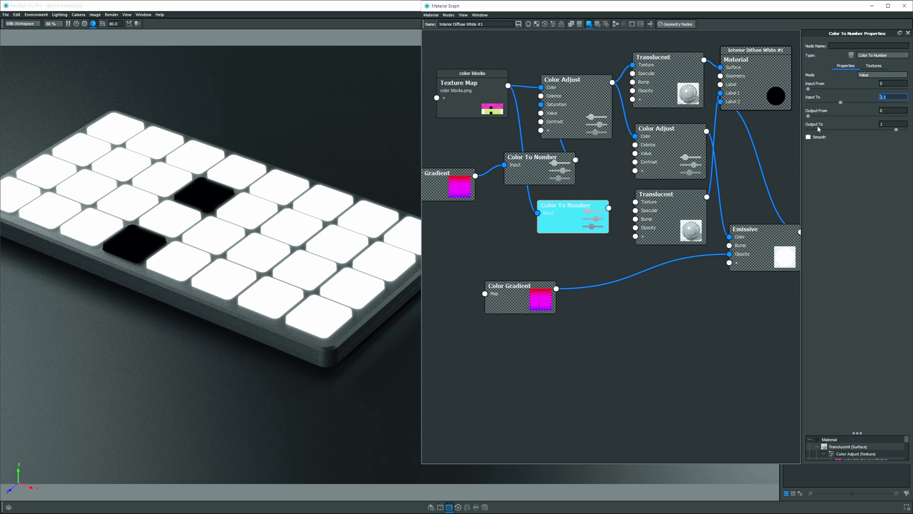
key(Tab)
text(1)
key(Tab)
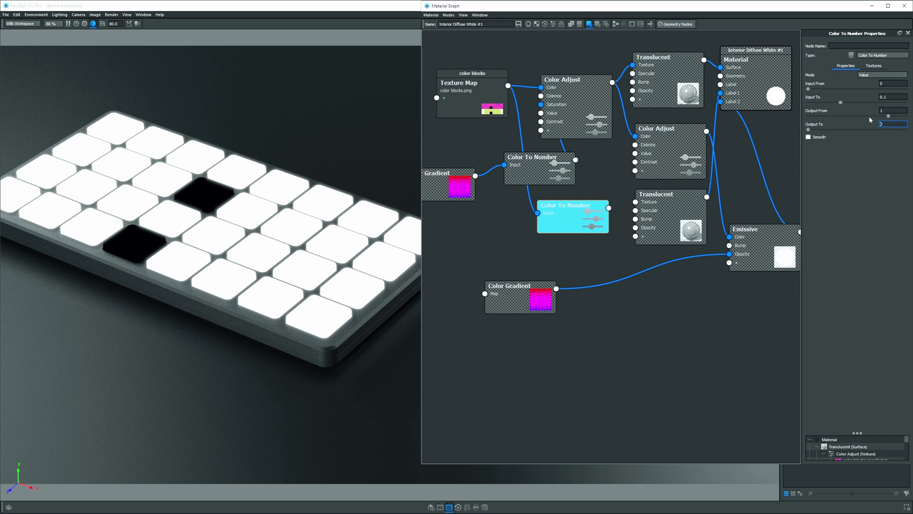
text(0)
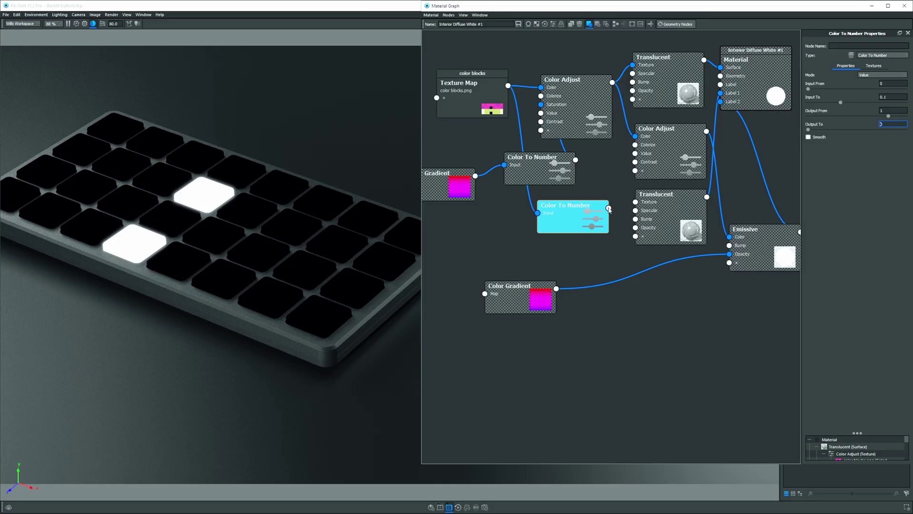
Rearrange the graph, moving the Color Gradient node up and left.
drag(607, 211, 636, 228)
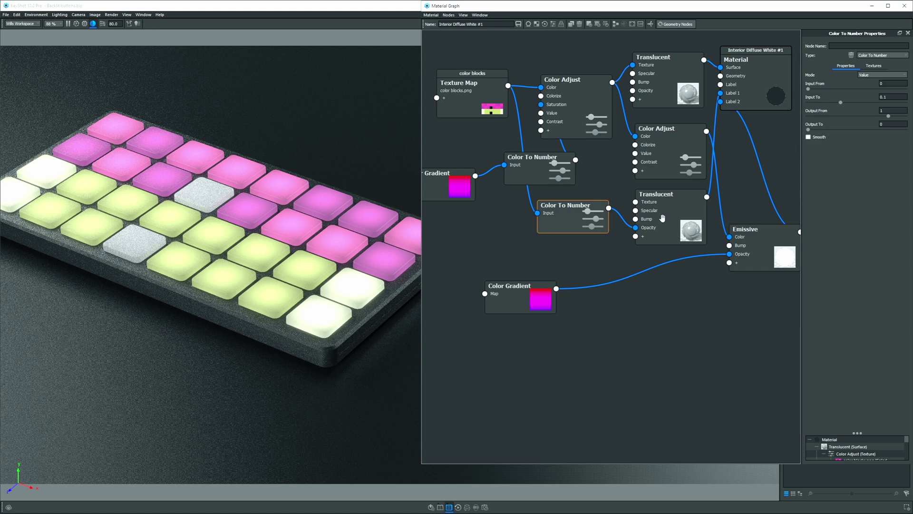
drag(508, 286, 498, 264)
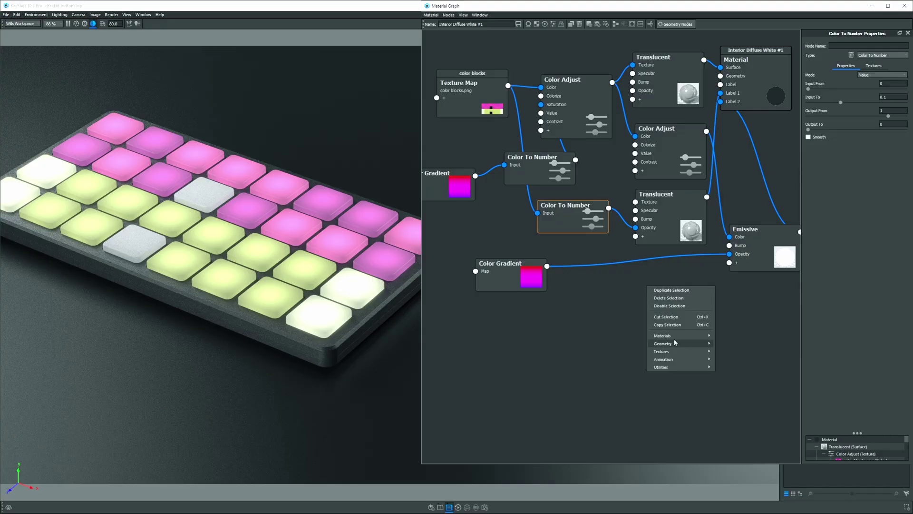
Add a Plastic material node with a black diffuse colour (Value 0).
mouse_move(673, 341)
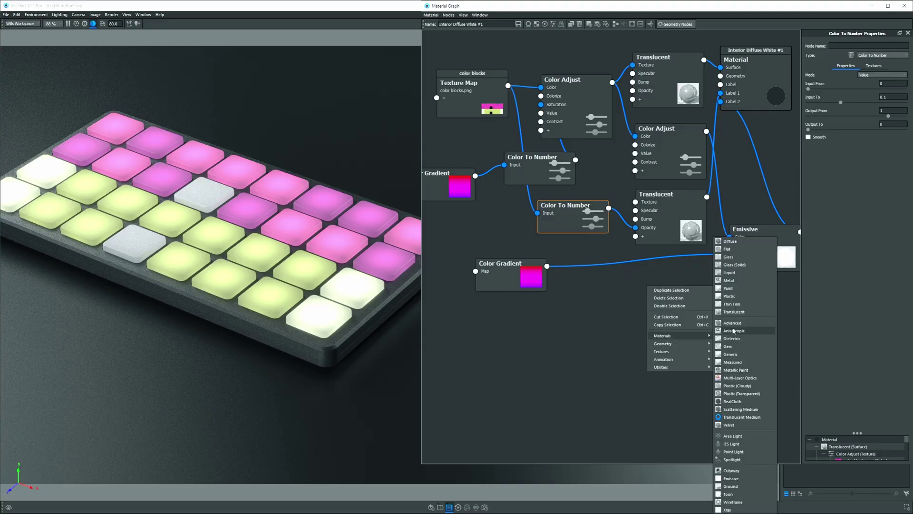
click(728, 296)
click(708, 297)
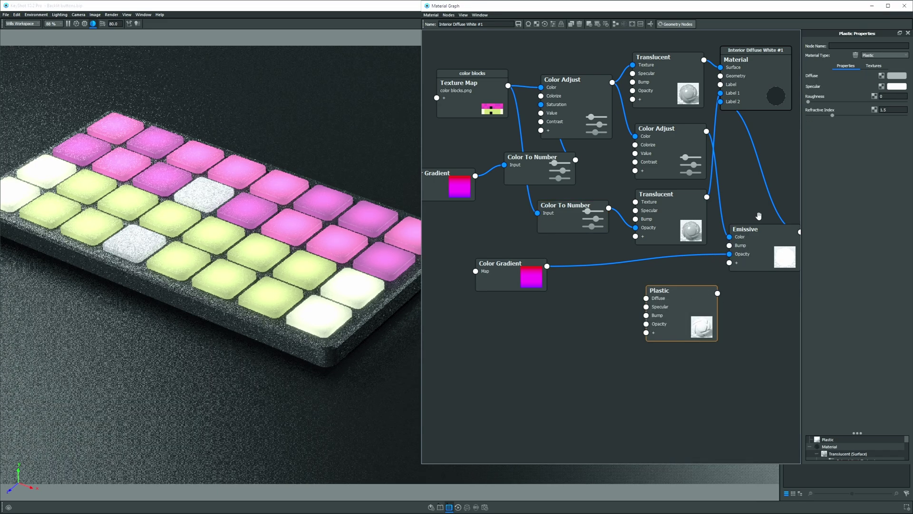
click(896, 77)
double_click(840, 188)
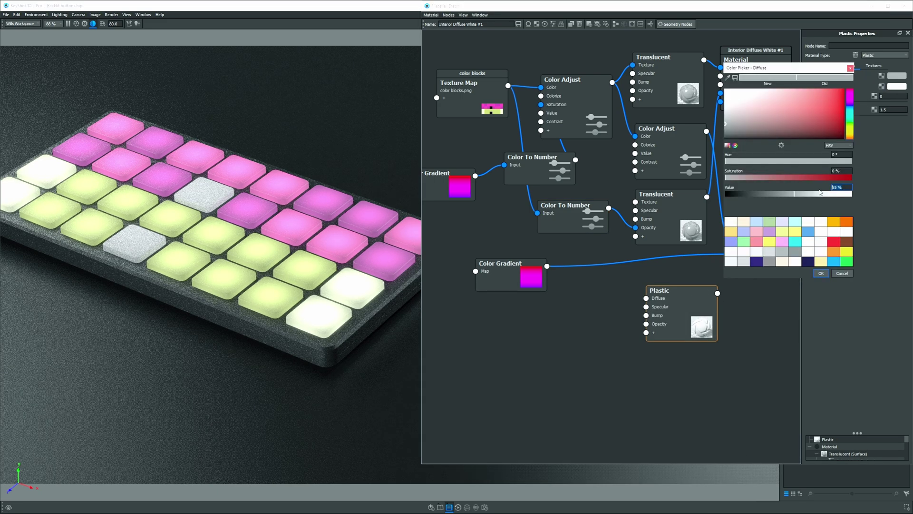
text(0)
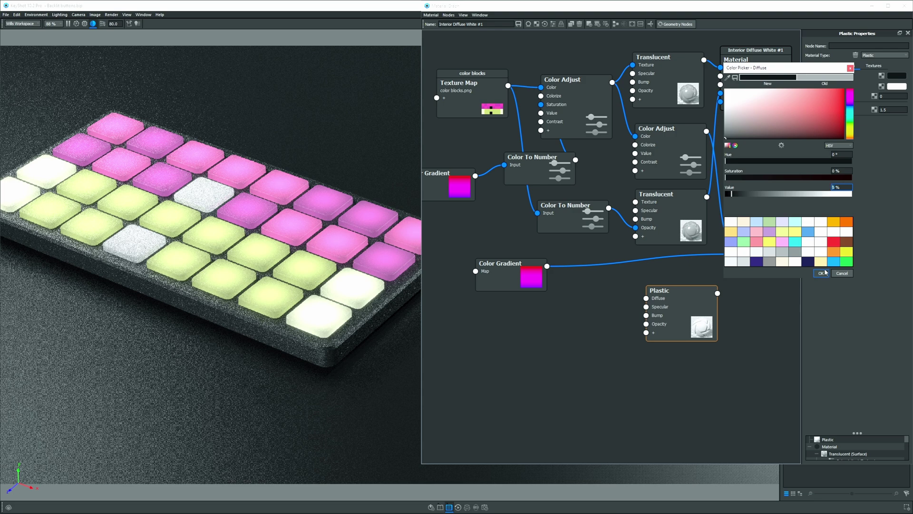
click(821, 273)
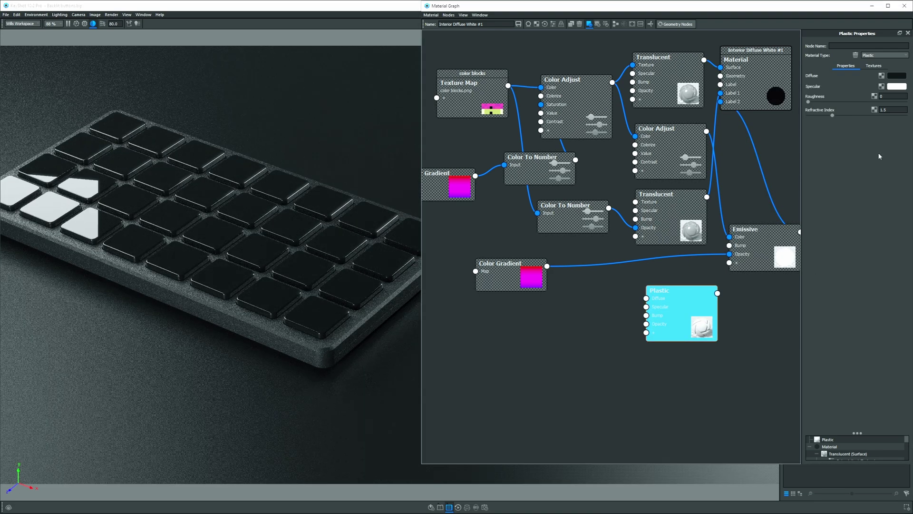
Set the Plastic roughness to 0.3 and connect it to the material's Label 3.
click(893, 97)
key(Return)
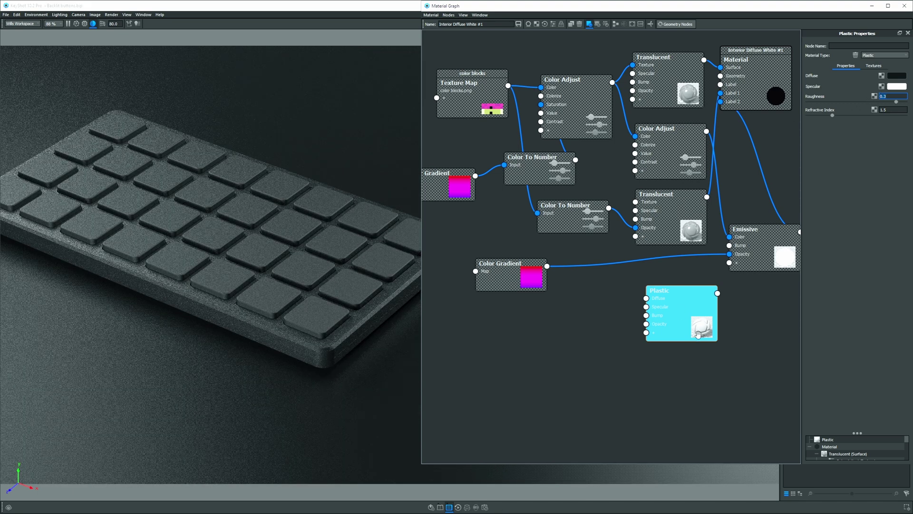
click(688, 308)
mouse_move(718, 293)
mouse_down()
mouse_move(777, 143)
mouse_move(758, 109)
mouse_up()
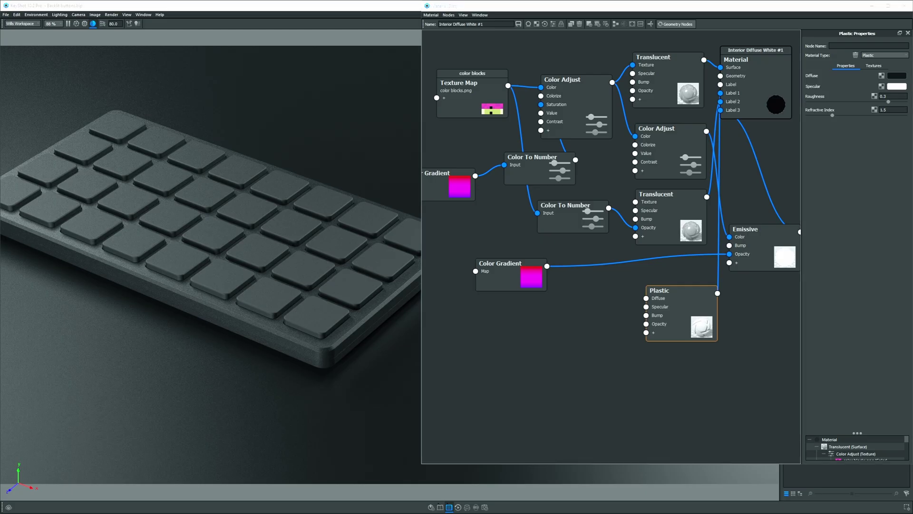
Add color blocks graphic.png as a texture node with Planar mapping.
drag(650, 339, 528, 338)
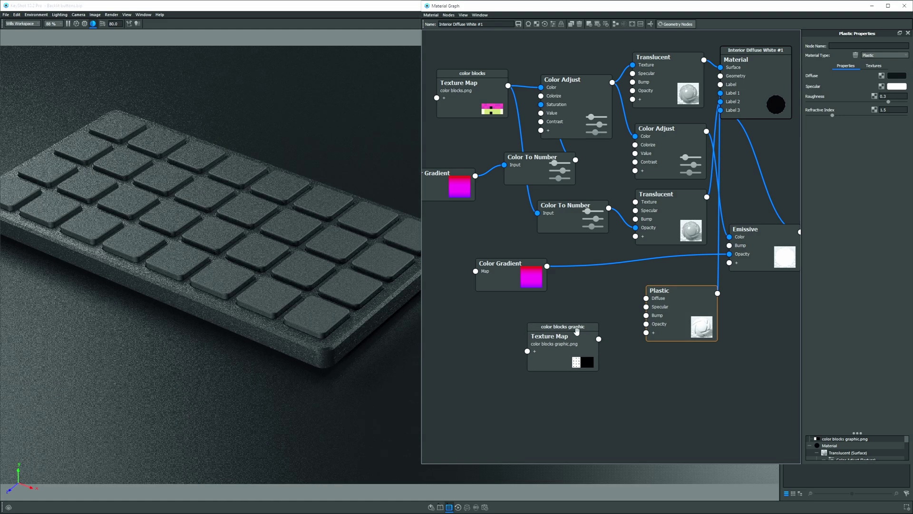
click(577, 331)
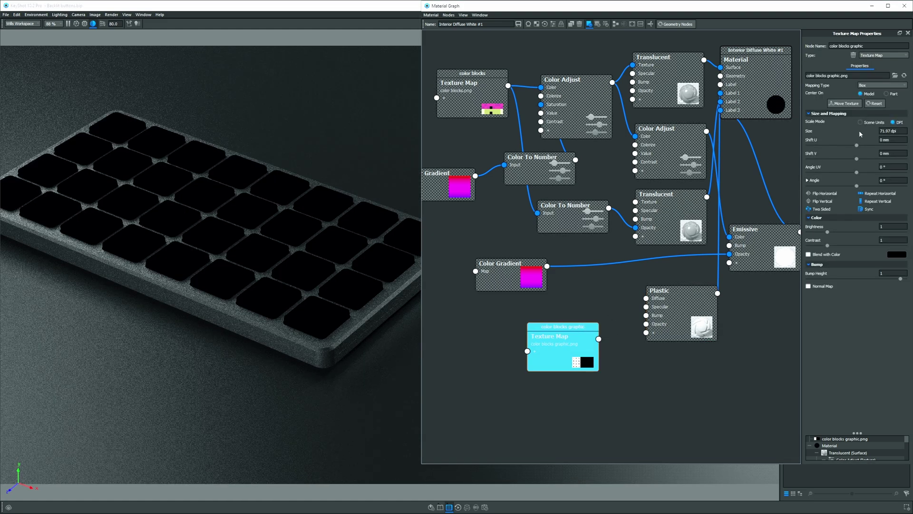
click(867, 87)
click(865, 91)
Size the texture at 300 dpi and rotate it -90° so numbers align with the keys.
click(845, 103)
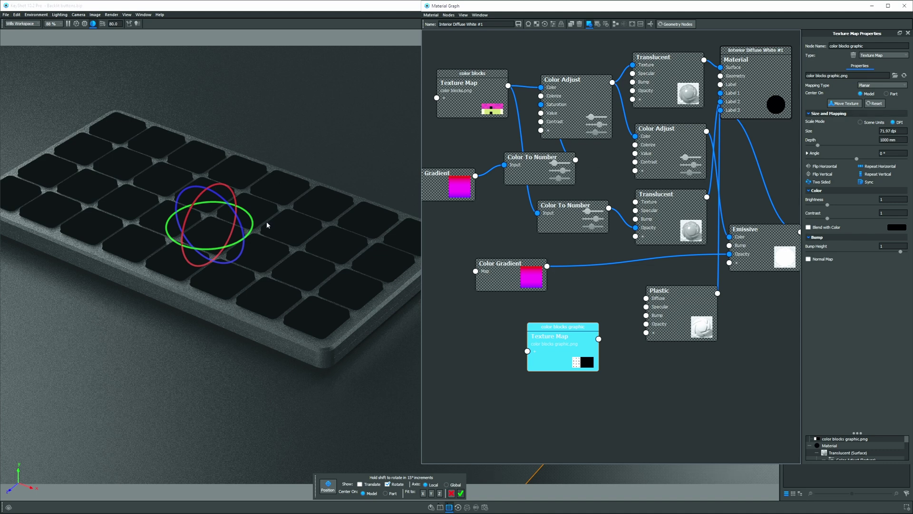
click(893, 131)
text(300)
key(Return)
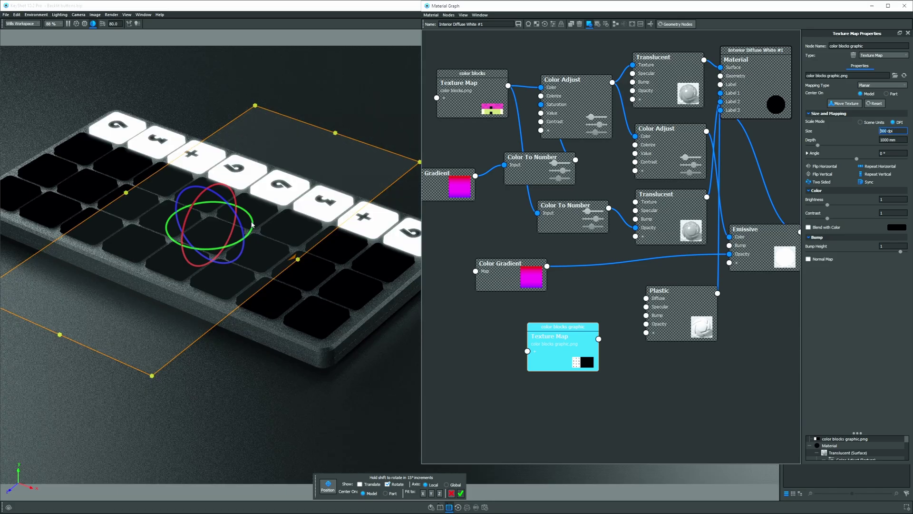
drag(253, 225, 212, 193)
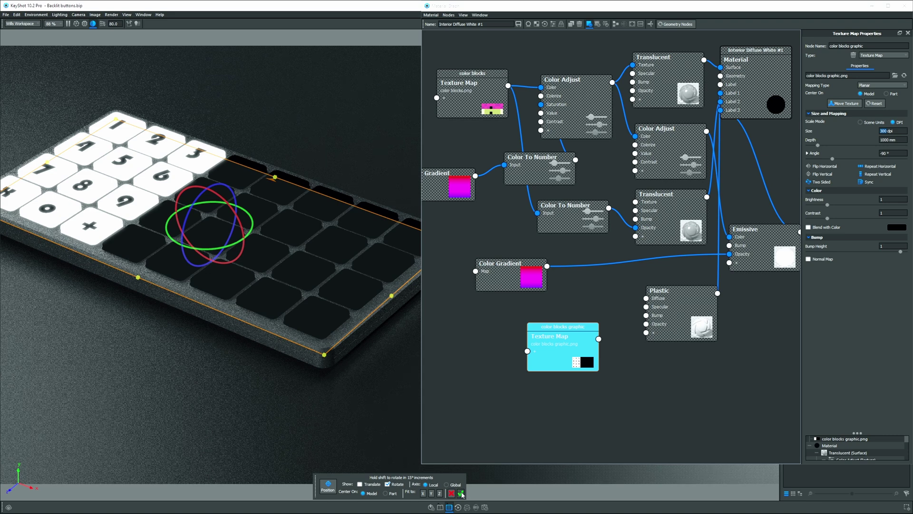
click(461, 493)
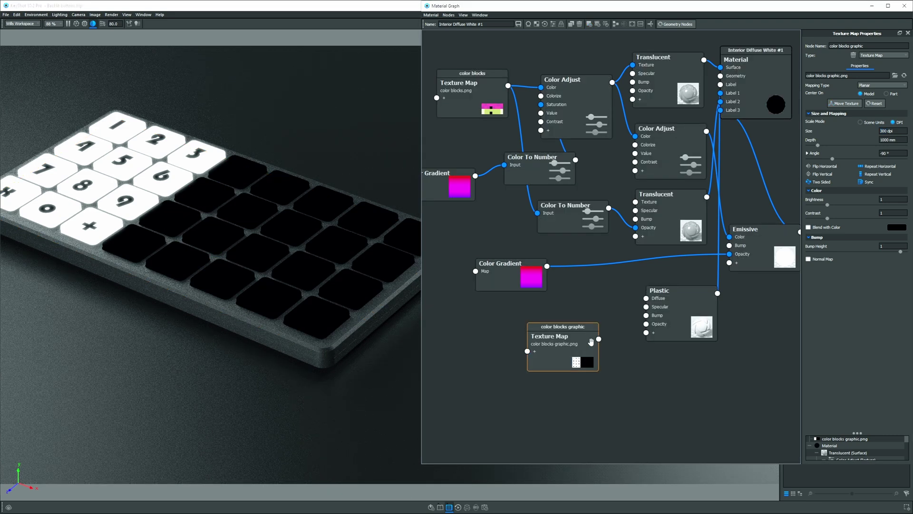
Wire the color blocks texture into the Plastic node's Opacity, then select the Color Adjust node.
drag(598, 339, 646, 323)
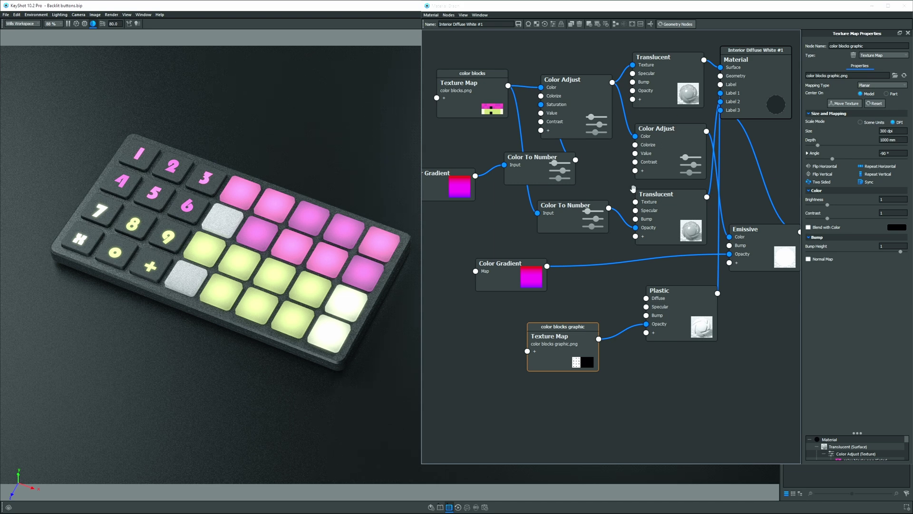
drag(571, 82, 567, 73)
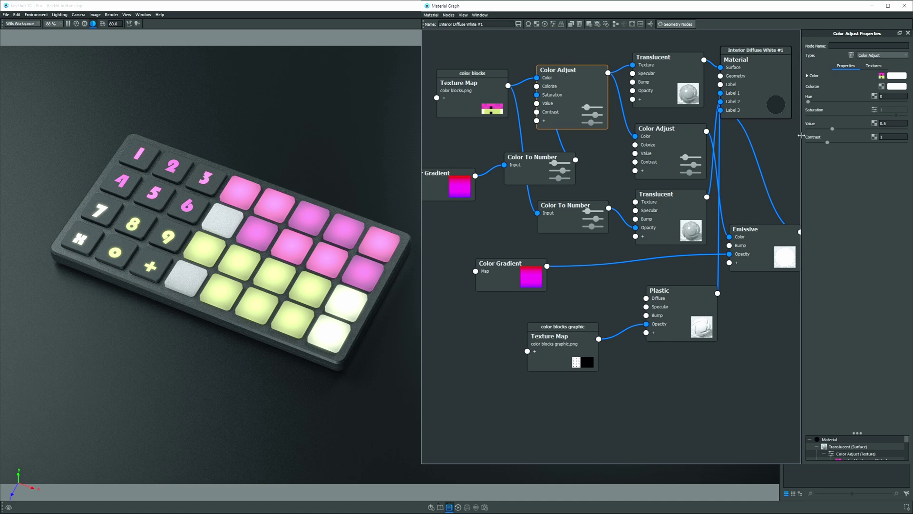
Drag the Color Adjust Hue to 0.849, recolouring the glowing keys and numbers purple and peach.
drag(809, 102, 890, 102)
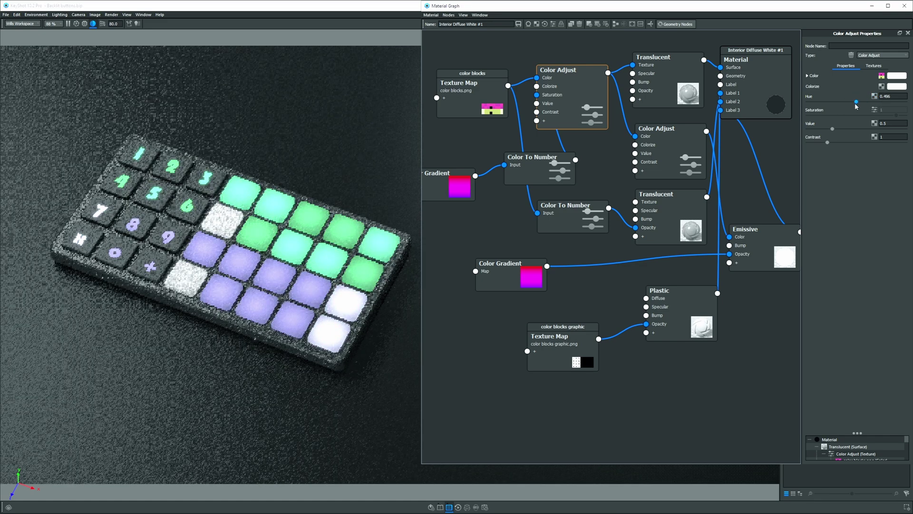
right_click(607, 147)
mouse_move(638, 220)
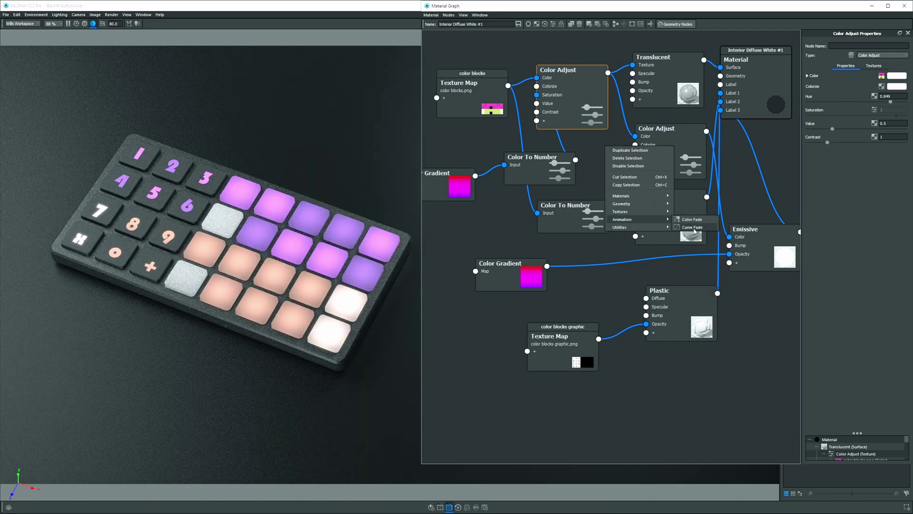
click(586, 153)
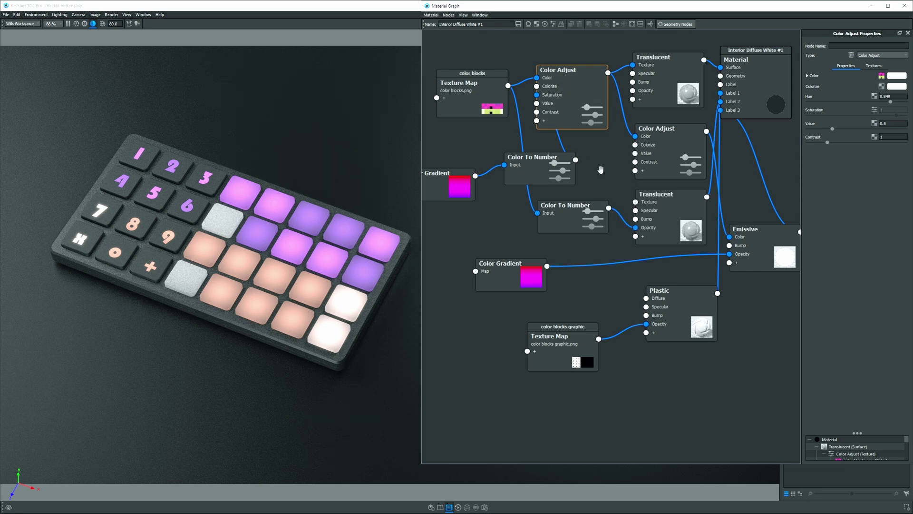
Move the color blocks Texture Map node higher in the graph and briefly preview it on the keypad.
drag(462, 92, 480, 76)
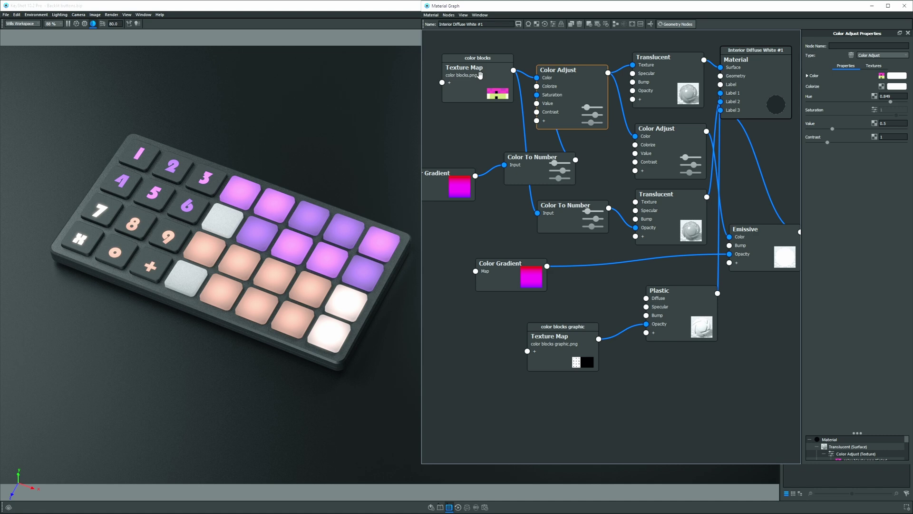
drag(481, 74, 481, 59)
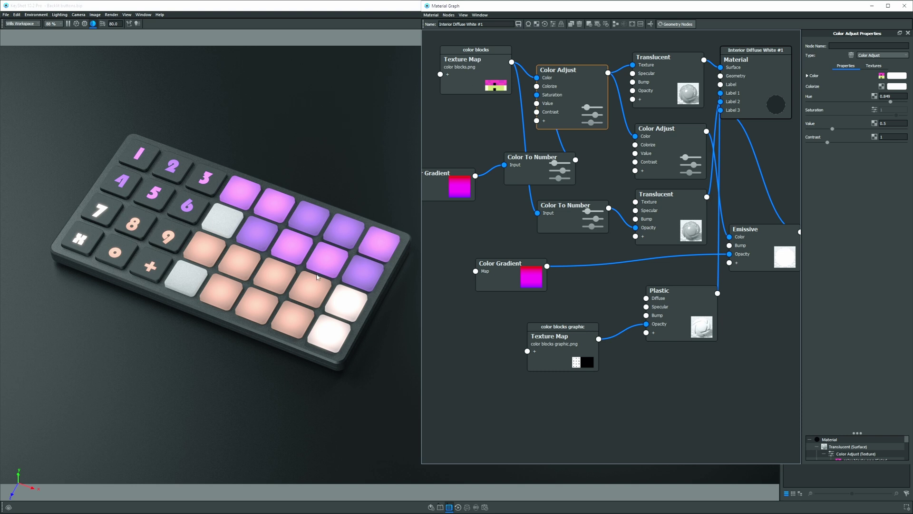
drag(228, 214, 224, 215)
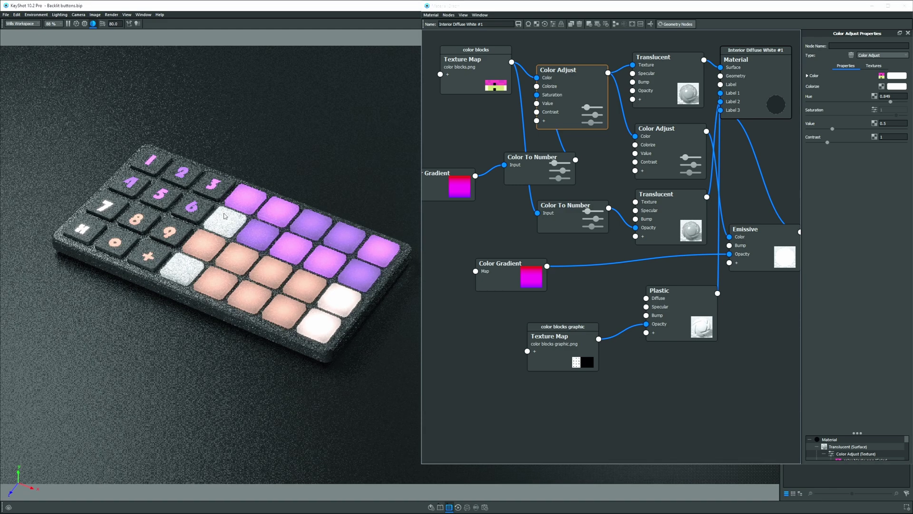
drag(693, 214, 693, 212)
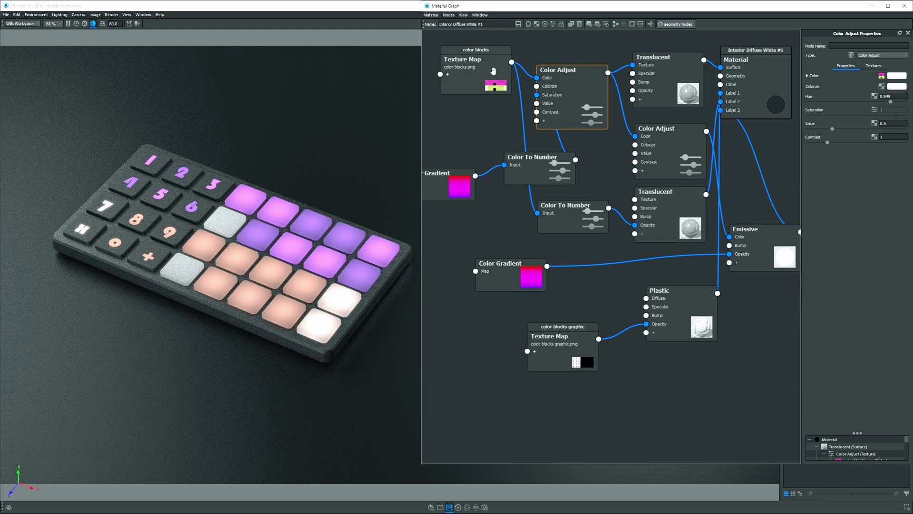
click(494, 71)
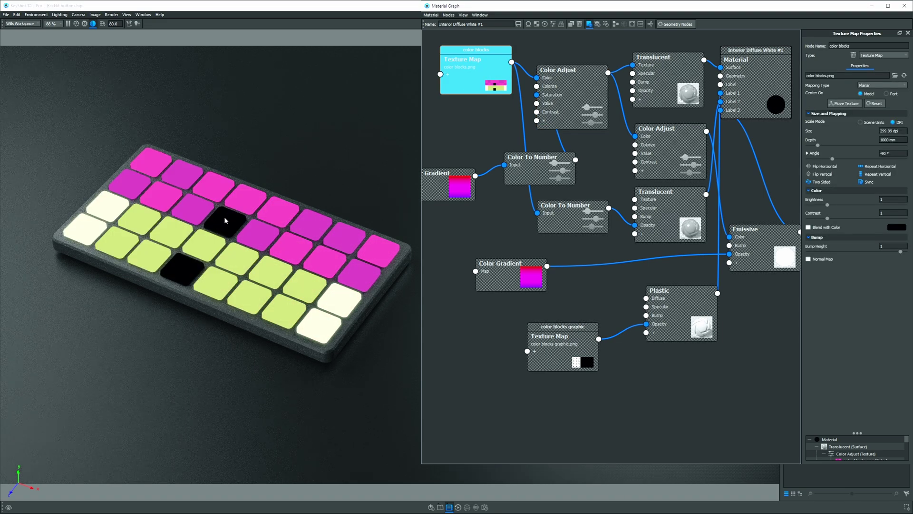
drag(673, 211, 675, 212)
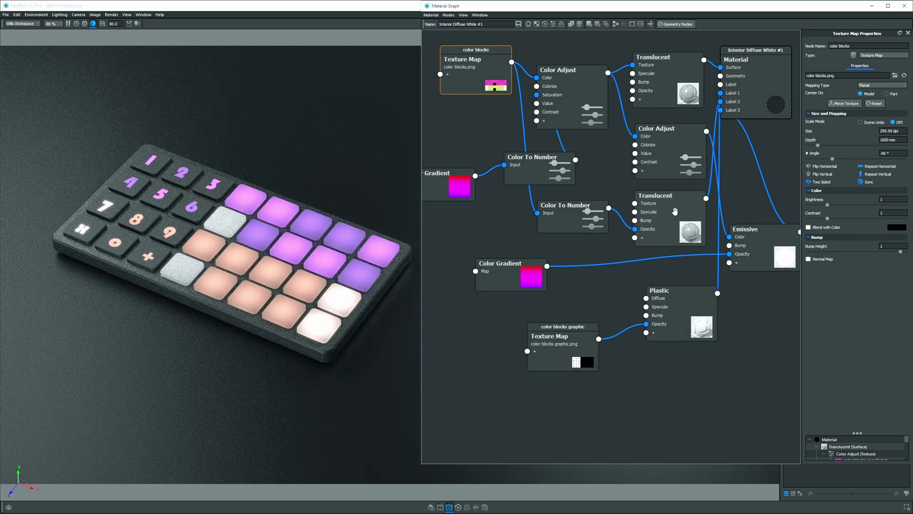